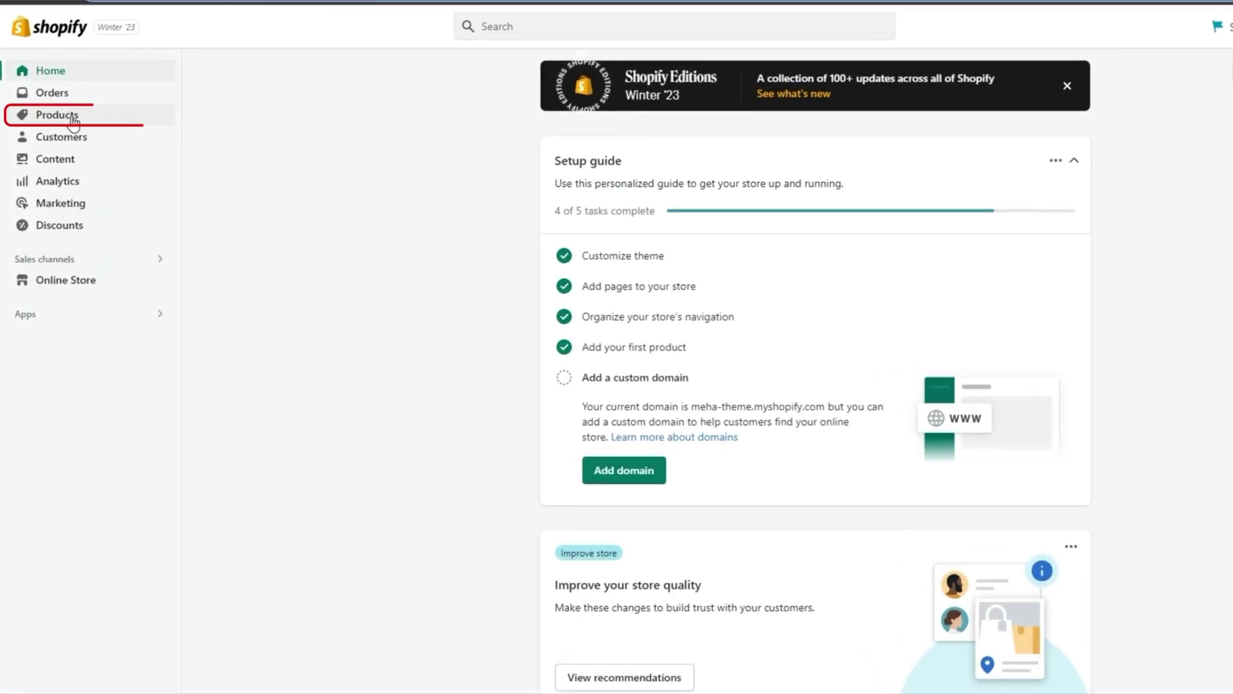
Go to Collections and copy the Amore Dress product ID from its URL
{"action": "left_click", "coordinate": [73, 121]}
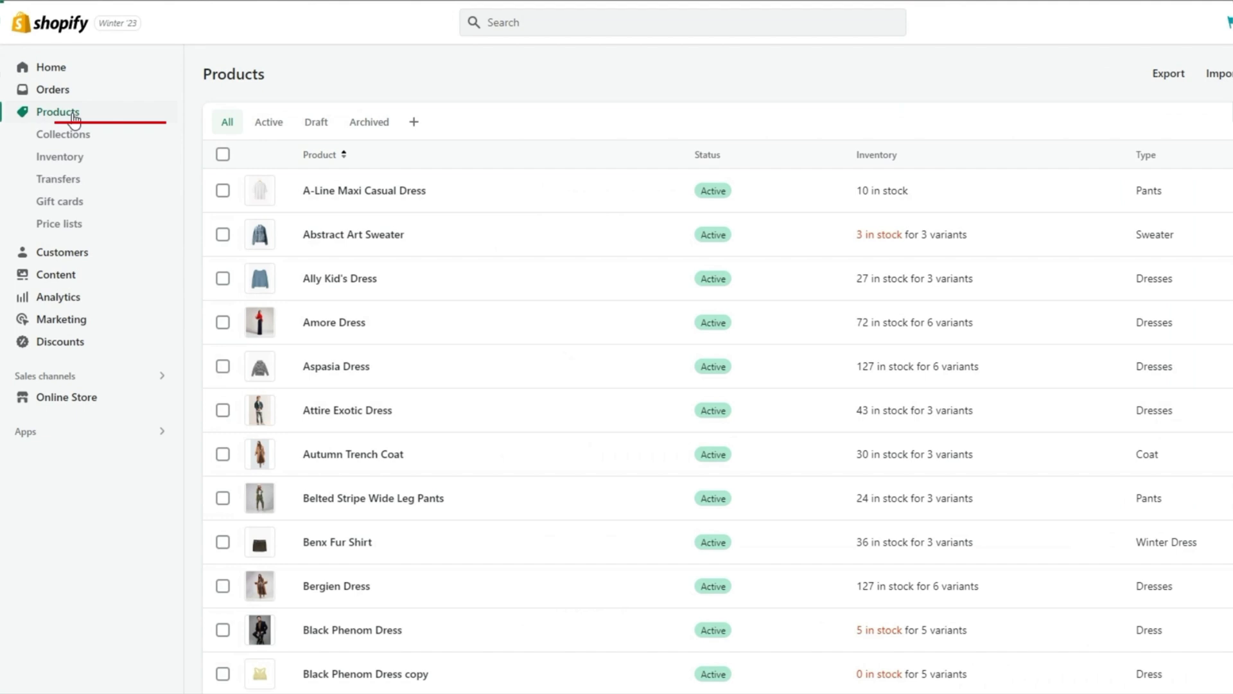
{"action": "left_click", "coordinate": [71, 142]}
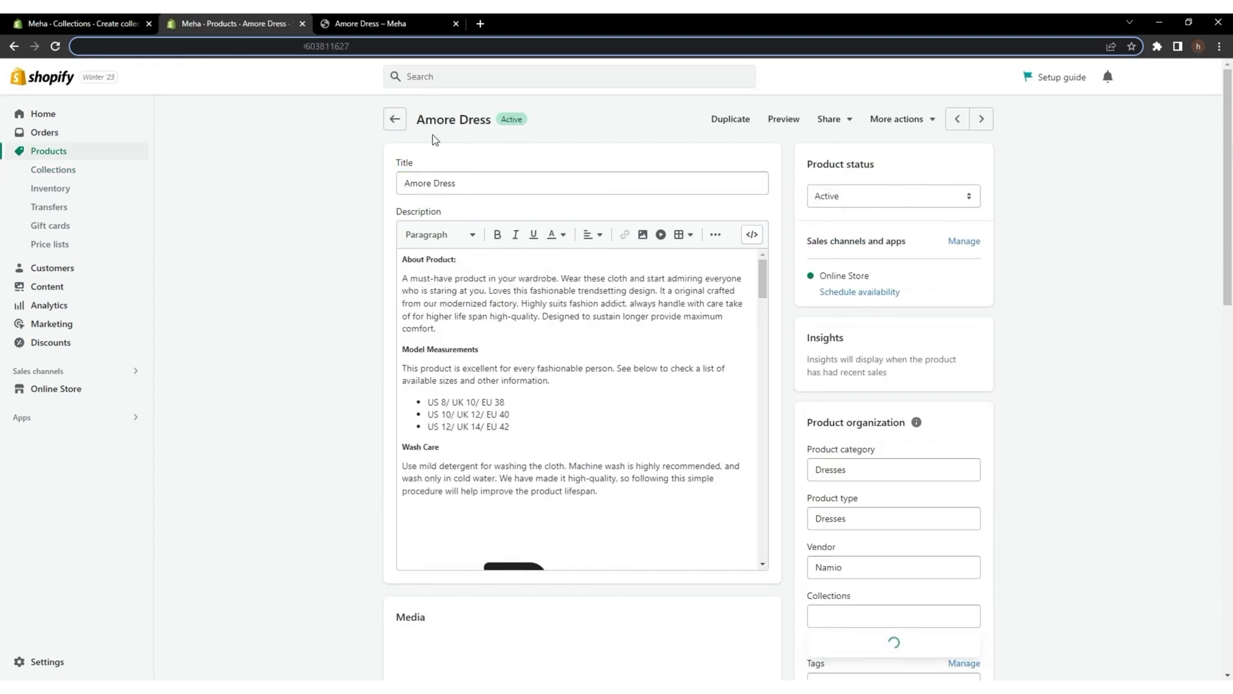
{"action": "left_click", "coordinate": [385, 46]}
{"action": "left_click_drag", "start_coordinate": [385, 46], "coordinate": [317, 46]}
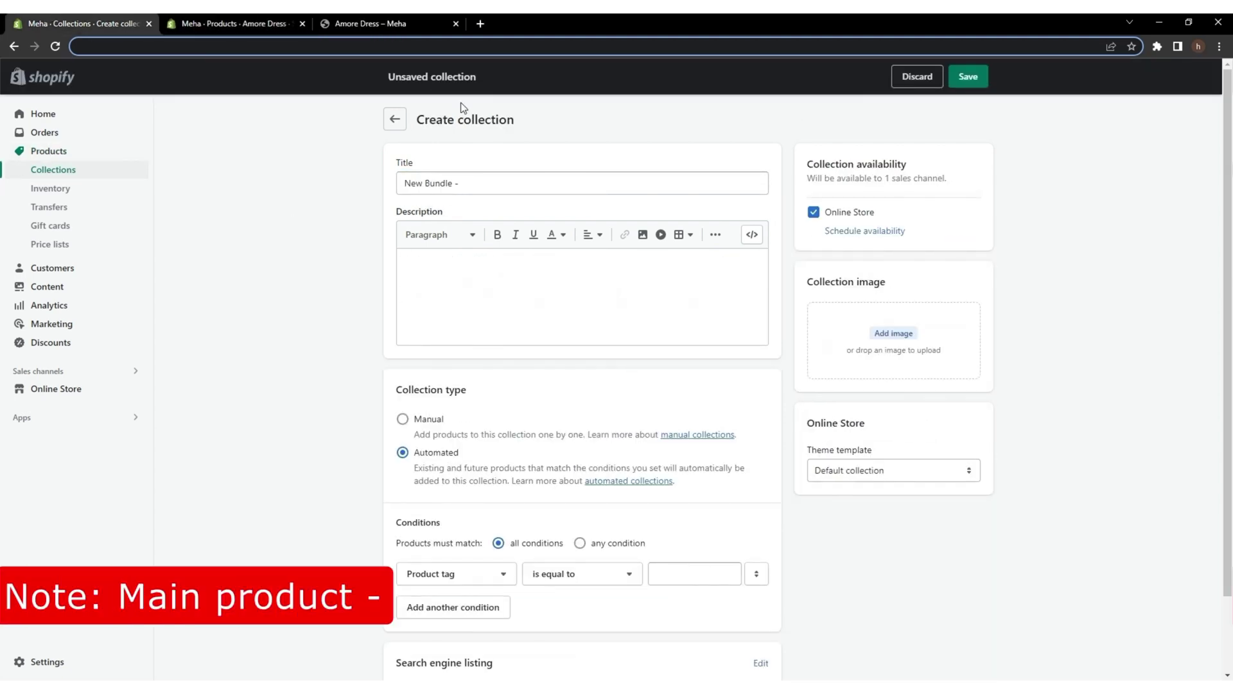
{"action": "left_click", "coordinate": [468, 185]}
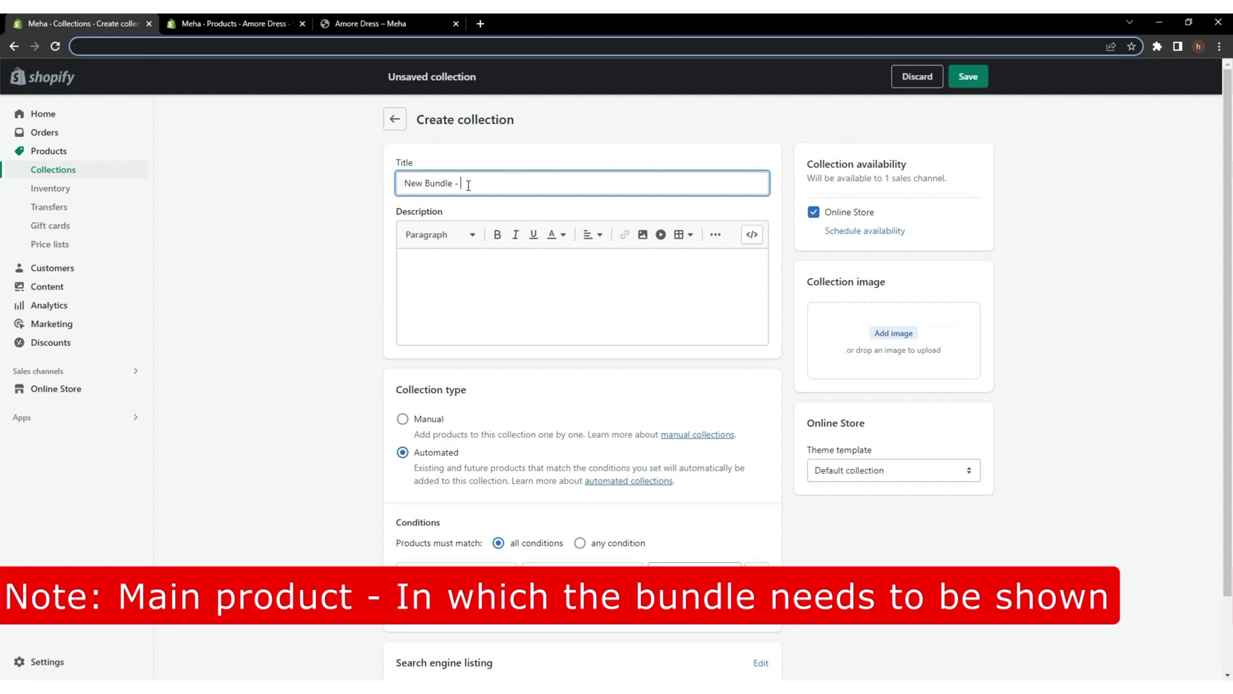
{"action": "key", "text": "ctrl+v"}
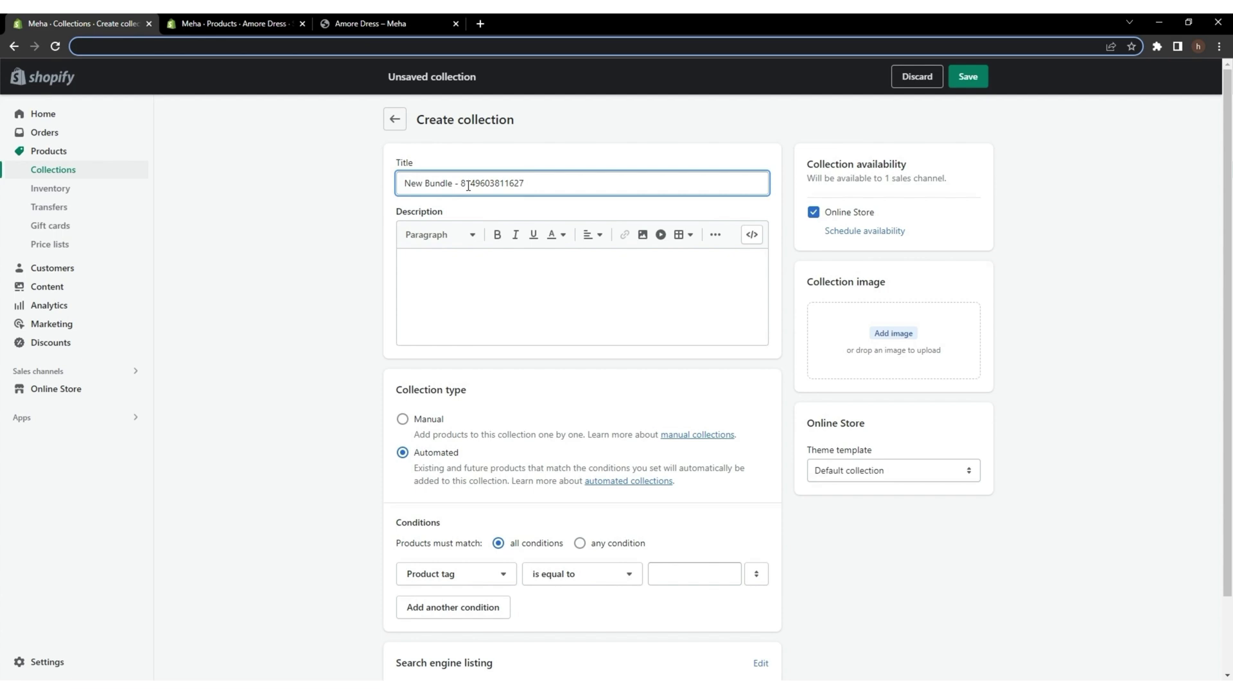
{"action": "left_click", "coordinate": [436, 420]}
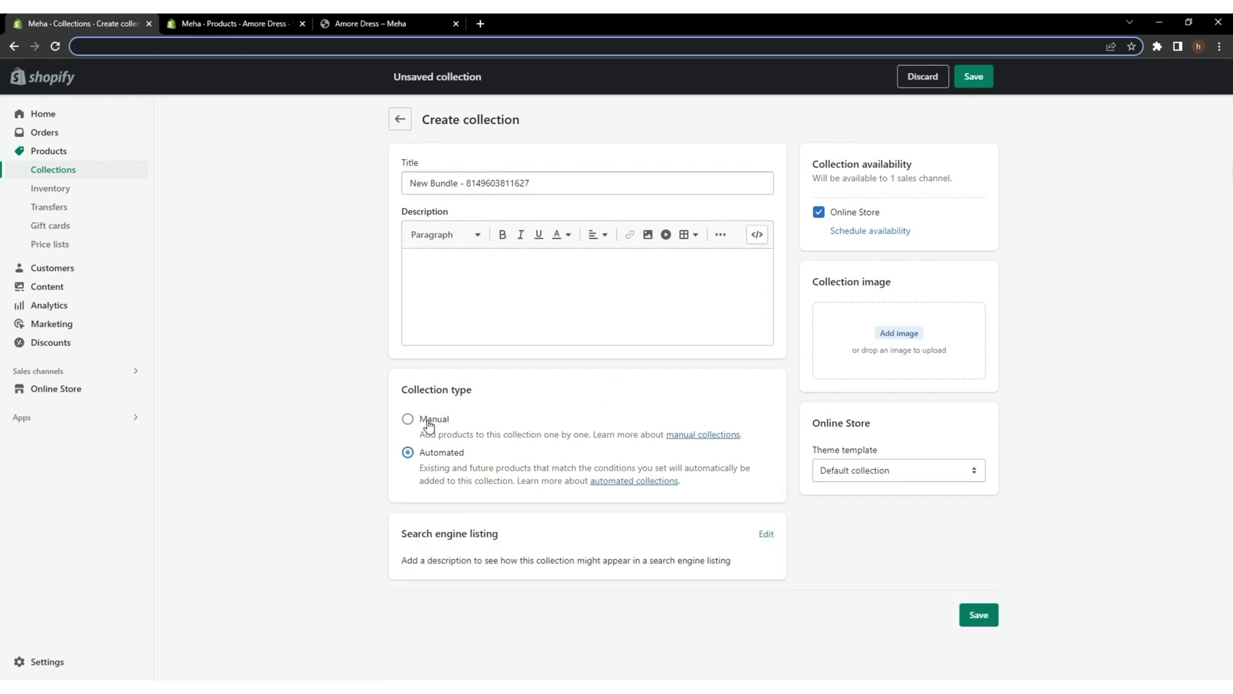
{"action": "left_click", "coordinate": [974, 79]}
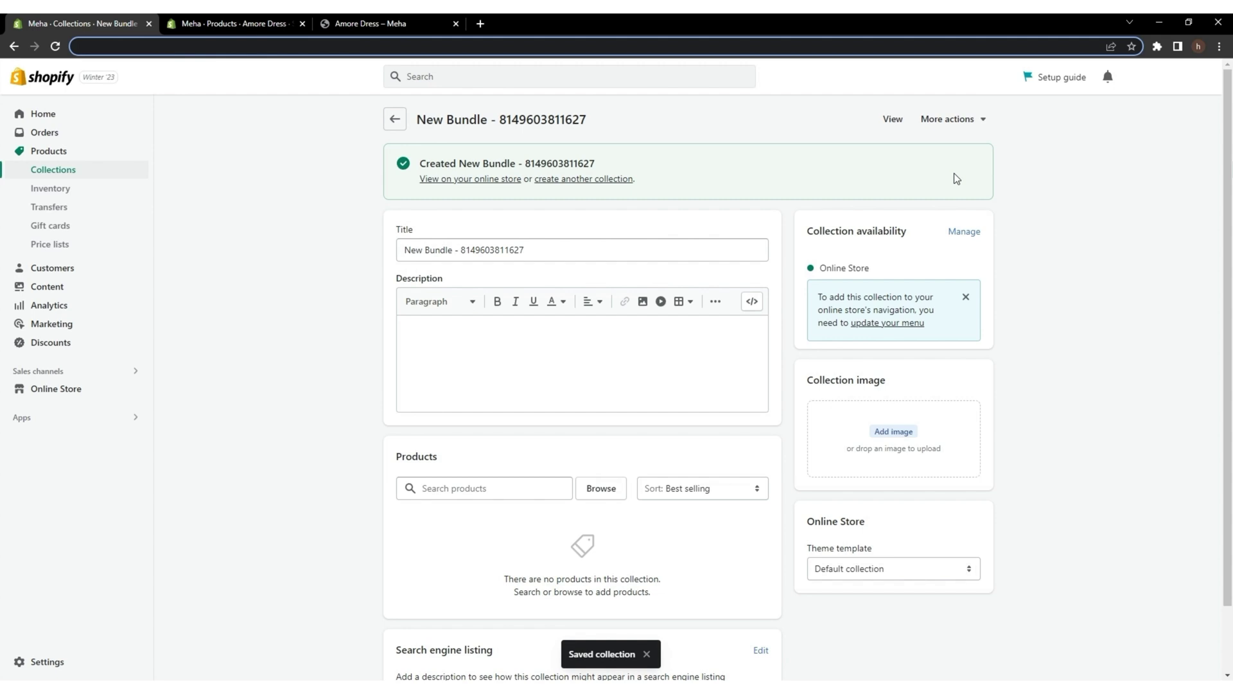
Paste Lorem ipsum placeholder text into the collection description
{"action": "scroll", "coordinate": [426, 289], "scroll_direction": "down", "scroll_amount": 1}
{"action": "left_click", "coordinate": [427, 289]}
{"action": "type", "text": "Lorem ipsum dolor sit amet, consectetur adipiscing elit. Aenean a nisl tellus. Mauris ut magna ut felis rhoncus sagittis. Nam gravida gravida dolor vitae hendrerit. Morbi ac tristique risus. Nam elit nisi, scelerisque eu ante ultricies, maximus facilisis mauris. Cras gravida dapibus hendrerit. Sed tristique neque nec placerat aliquet. Sed volutpat, arcu lobortis vestibulum dictum, quam nisl mollis odio, et maximus ligula eros et nisl. Ut semper tempus tempor. Proin bibendum ante nec placerat luctus. In ac purus eget sapien ullamcorper commodo nec a orci."}
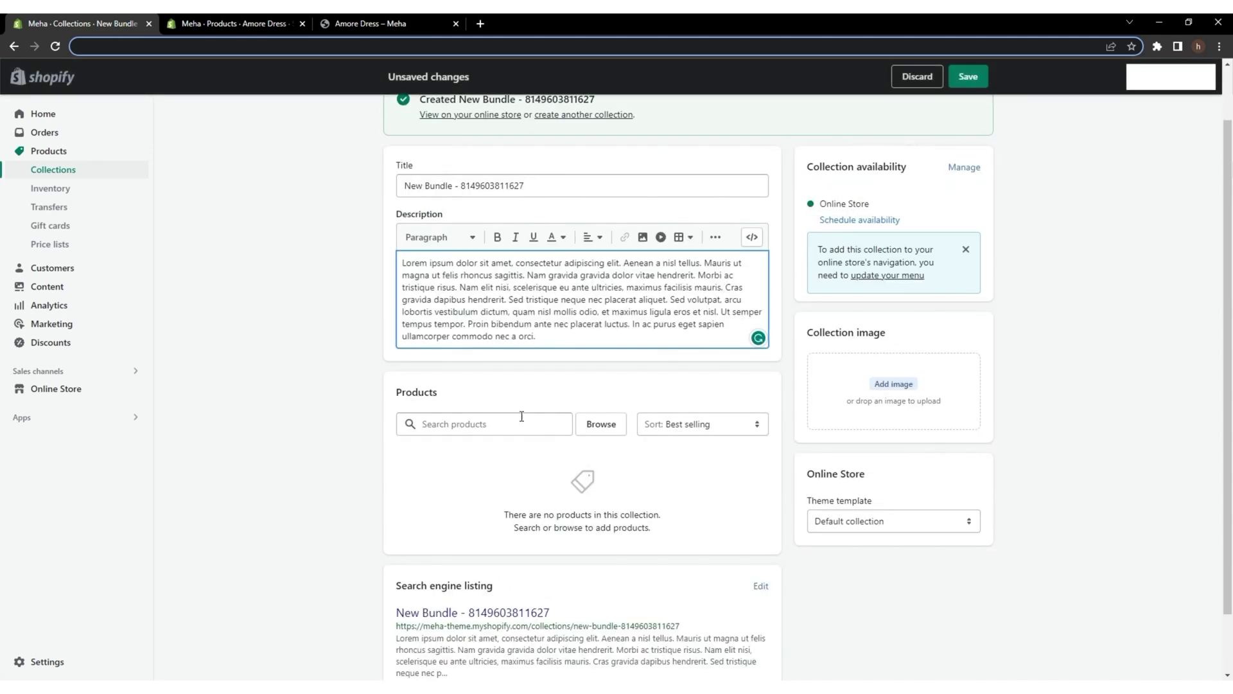
Add Attire Exotic Dress, Autumn Trench Coat and Belted Stripe Wide Leg Pants, then save
{"action": "left_click", "coordinate": [600, 425]}
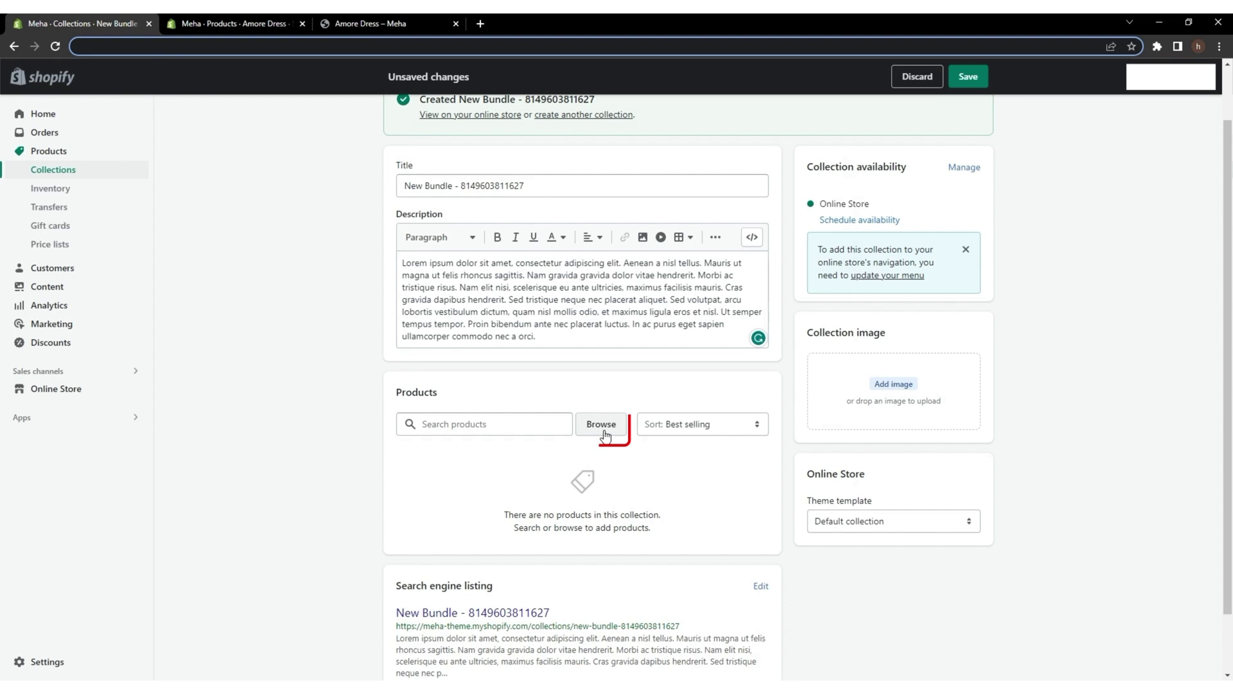
{"action": "scroll", "coordinate": [605, 437], "scroll_direction": "down", "scroll_amount": 2}
{"action": "left_click", "coordinate": [430, 360]}
{"action": "left_click", "coordinate": [430, 407]}
{"action": "left_click", "coordinate": [430, 454]}
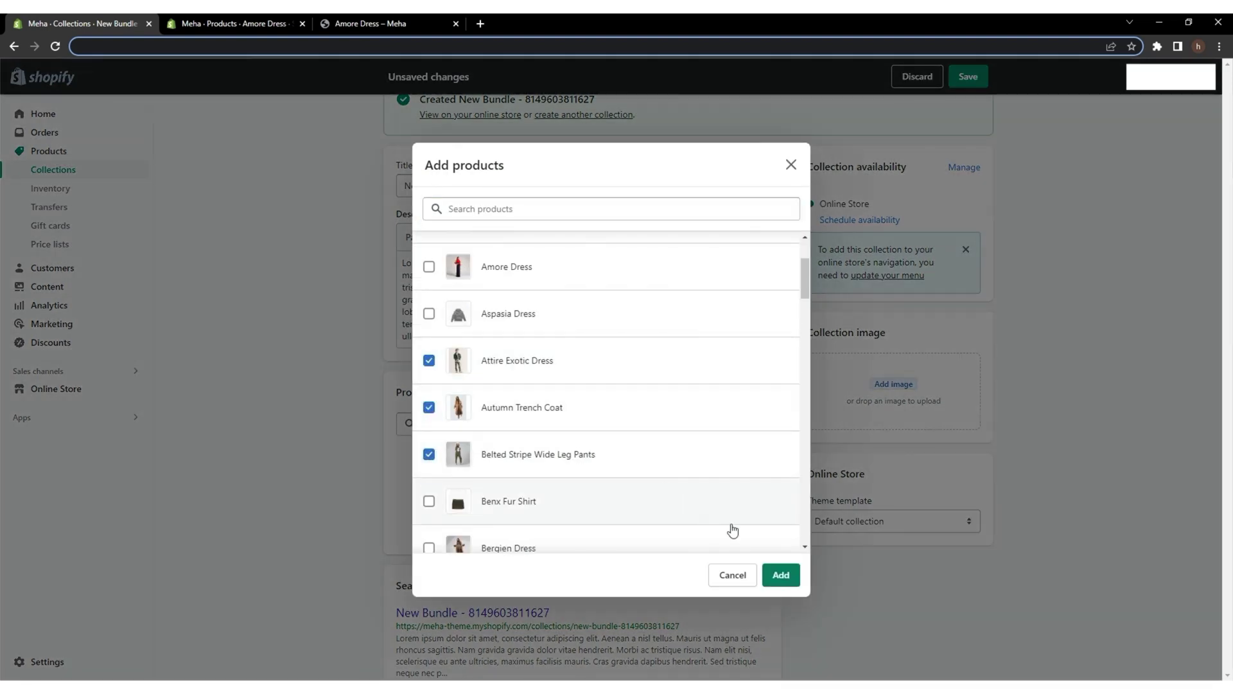
{"action": "left_click", "coordinate": [782, 575]}
{"action": "scroll", "coordinate": [734, 486], "scroll_direction": "down", "scroll_amount": 2}
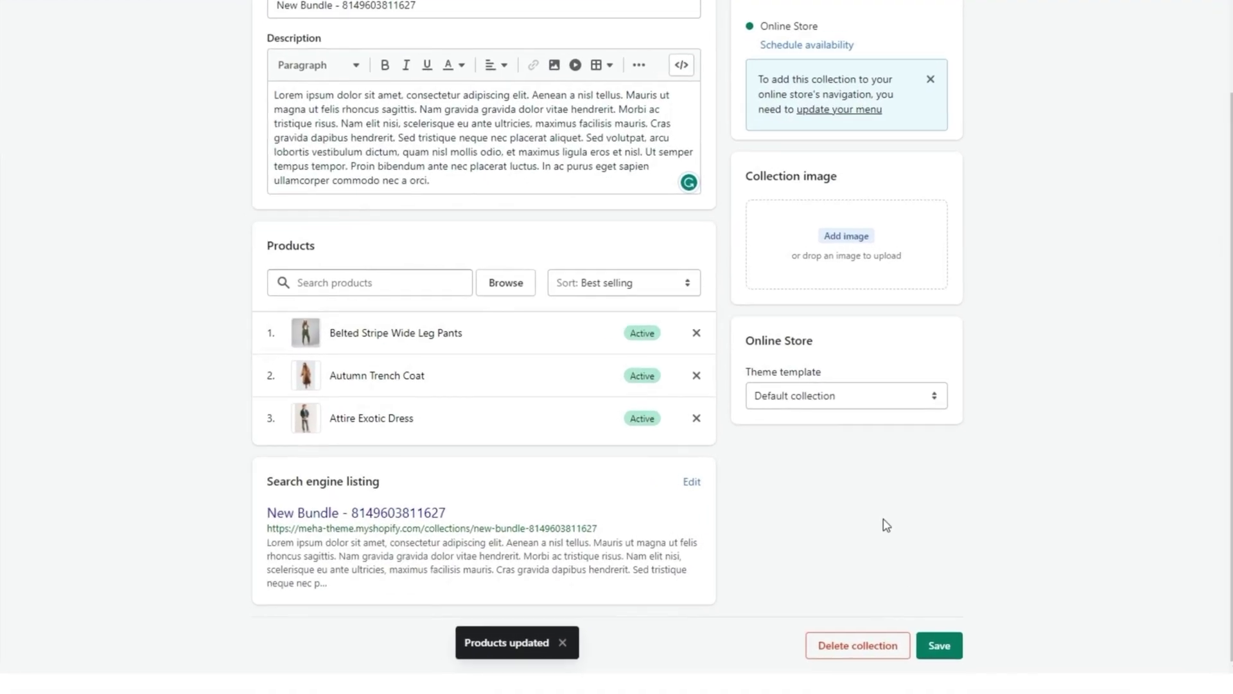
{"action": "left_click", "coordinate": [940, 646]}
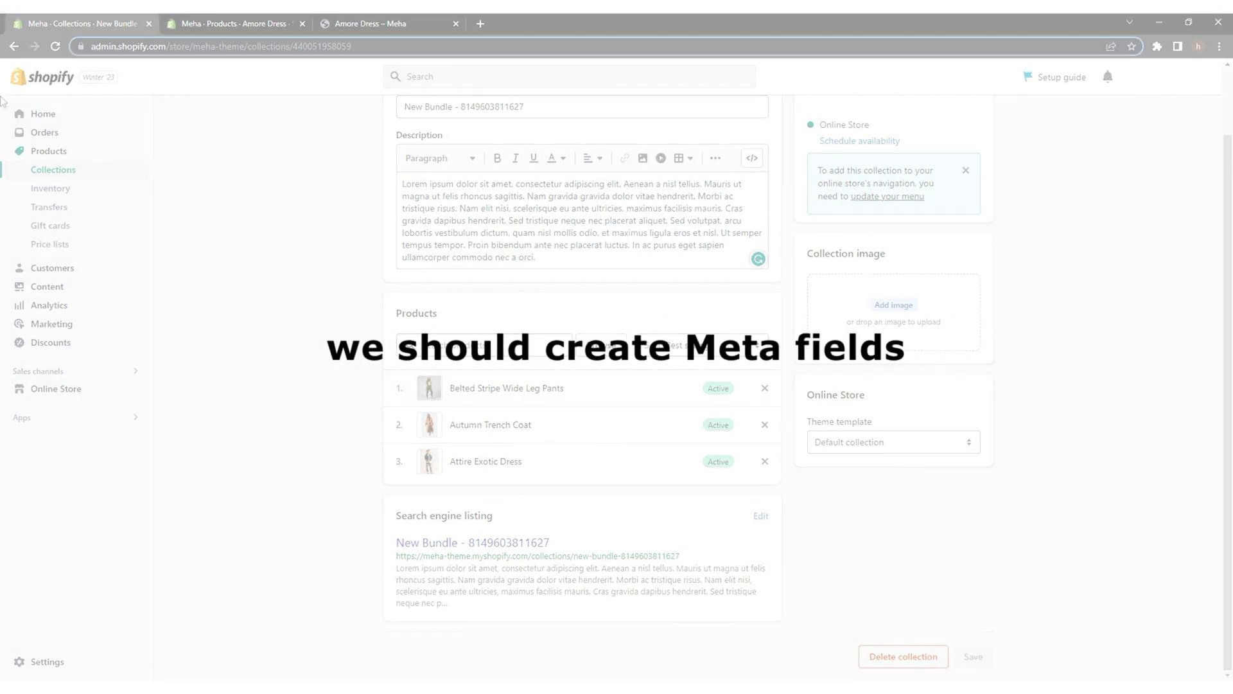
Start a new product metafield definition under Settings > Custom data > Products
{"action": "left_click", "coordinate": [68, 118]}
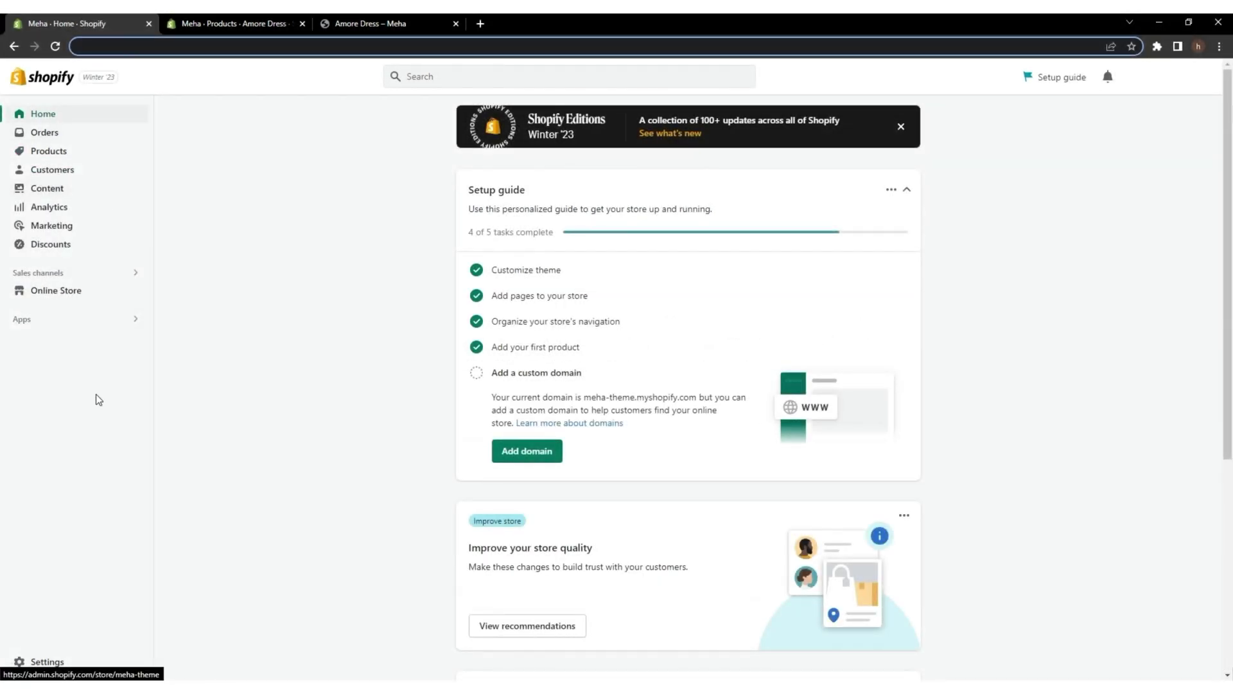
{"action": "left_click", "coordinate": [46, 660]}
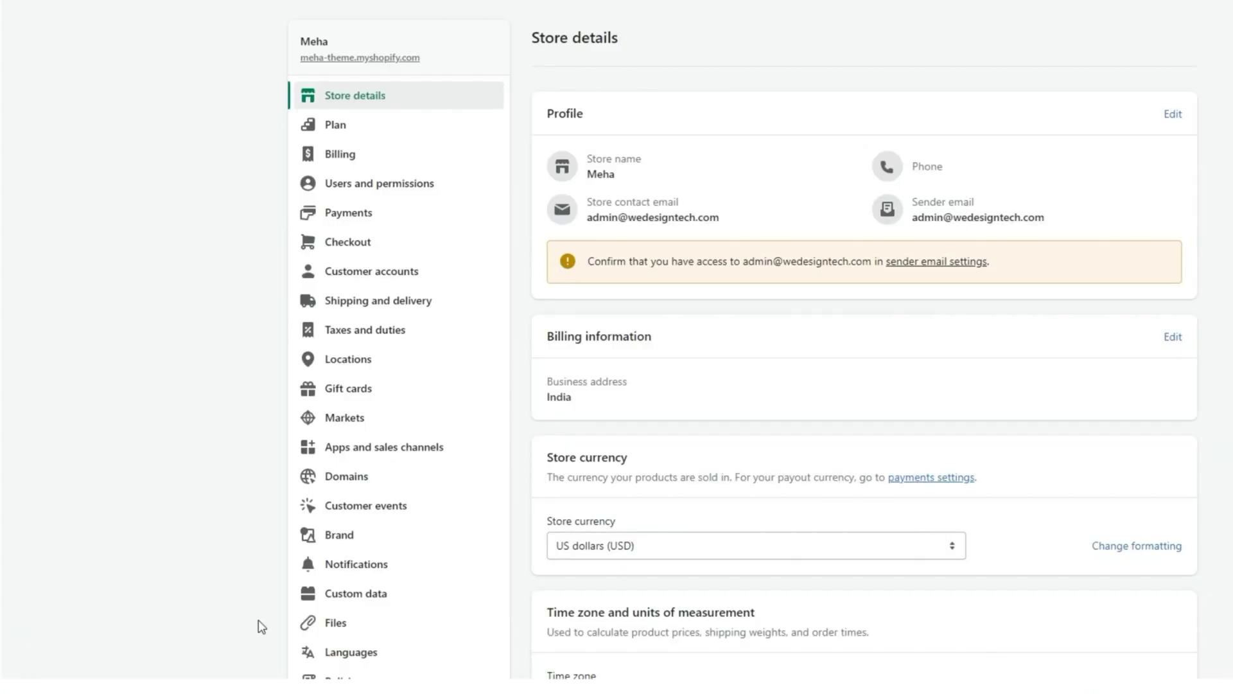
{"action": "left_click", "coordinate": [355, 597]}
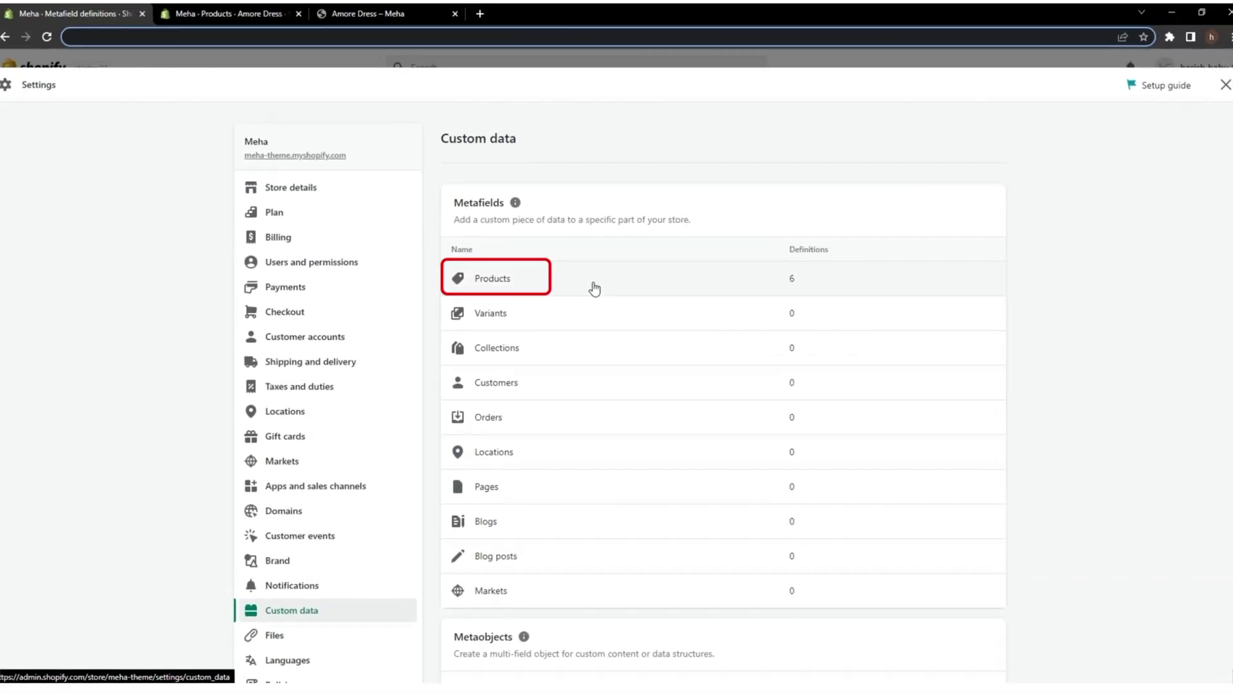
{"action": "left_click", "coordinate": [594, 288]}
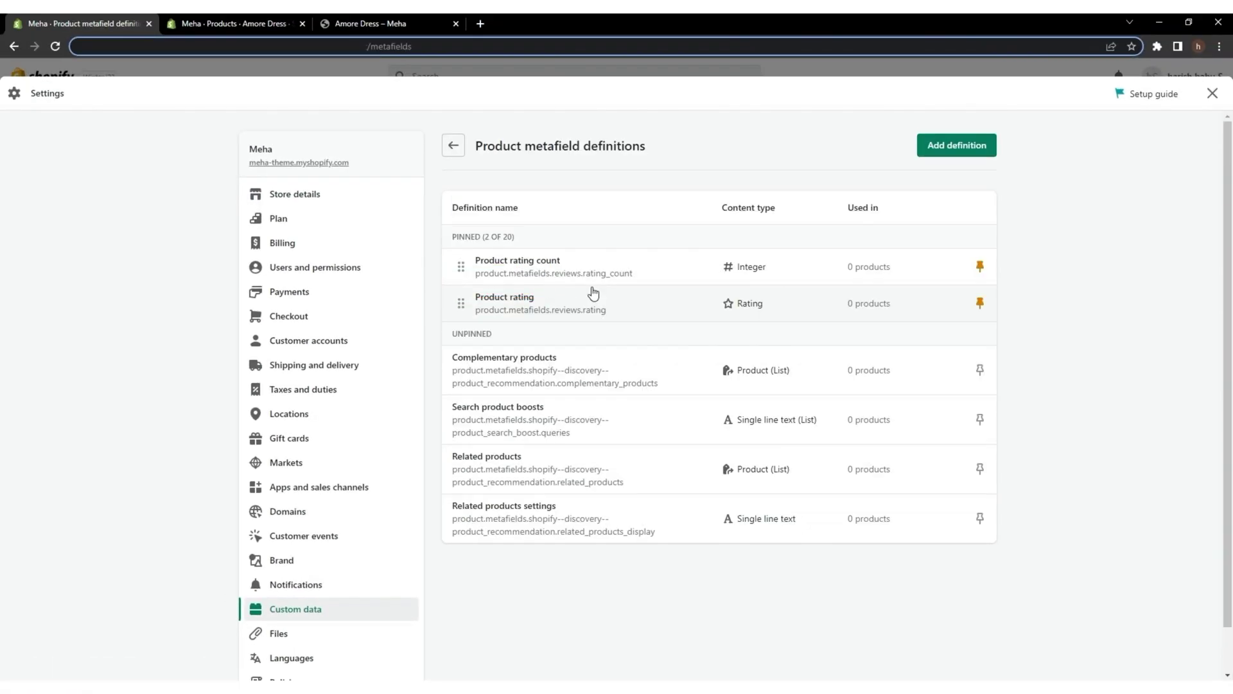
{"action": "left_click", "coordinate": [970, 146]}
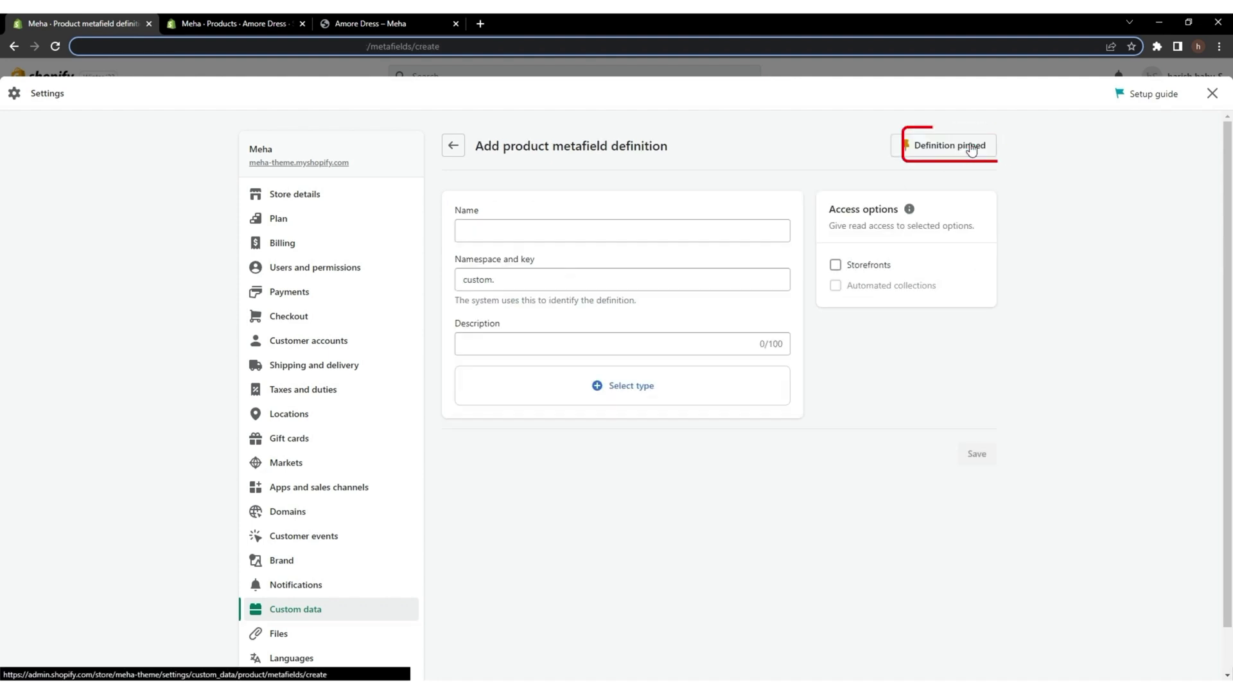
Name it dT_bundle_handles with key custom.dT_bundle_handles, single line text, and save
{"action": "left_click", "coordinate": [650, 228]}
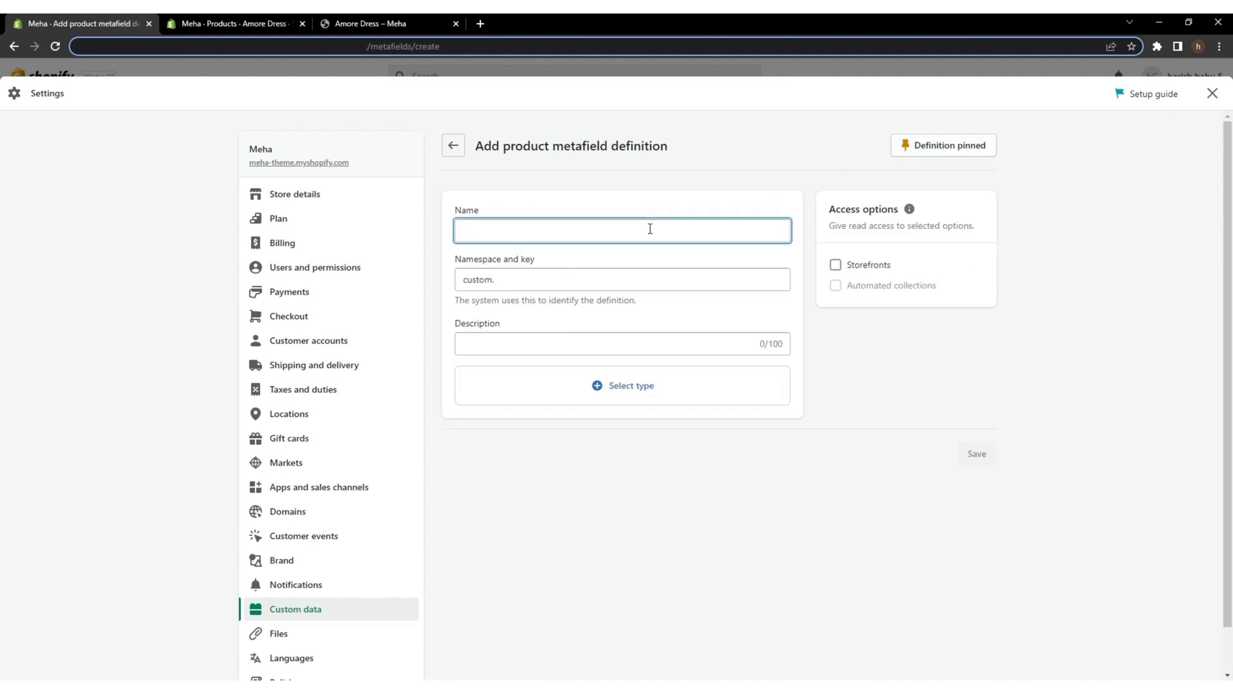
{"action": "type", "text": "dT_bundle_handles"}
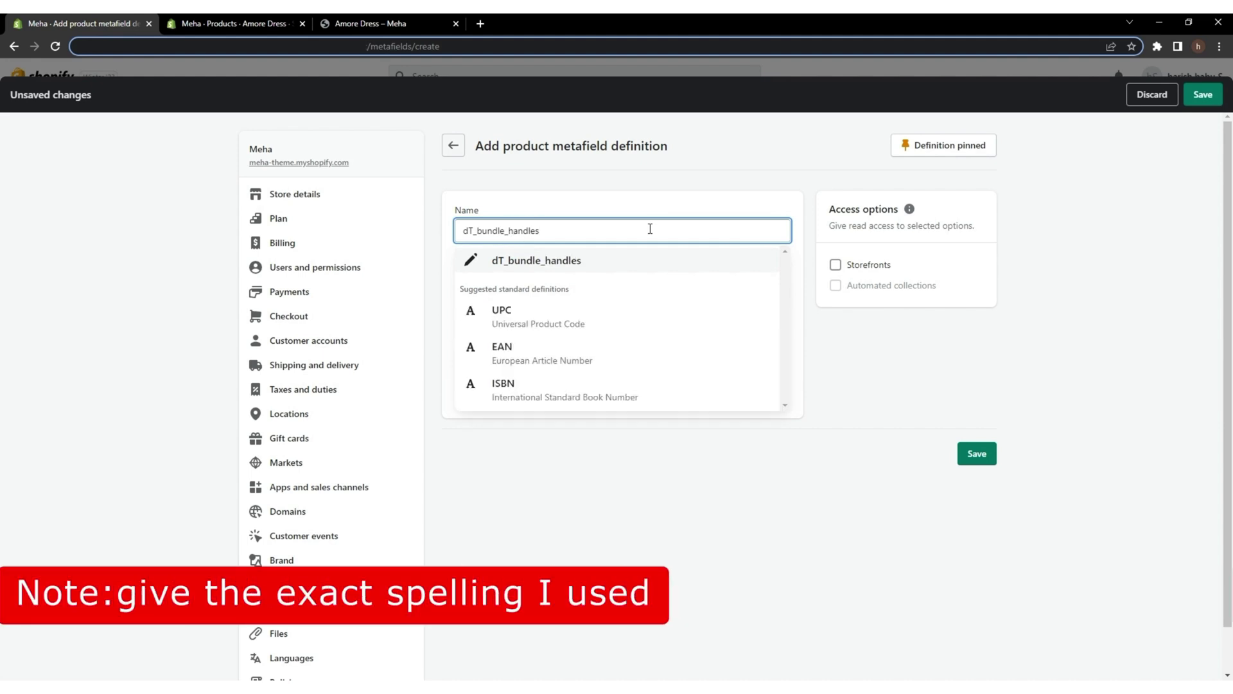
{"action": "left_click", "coordinate": [577, 261]}
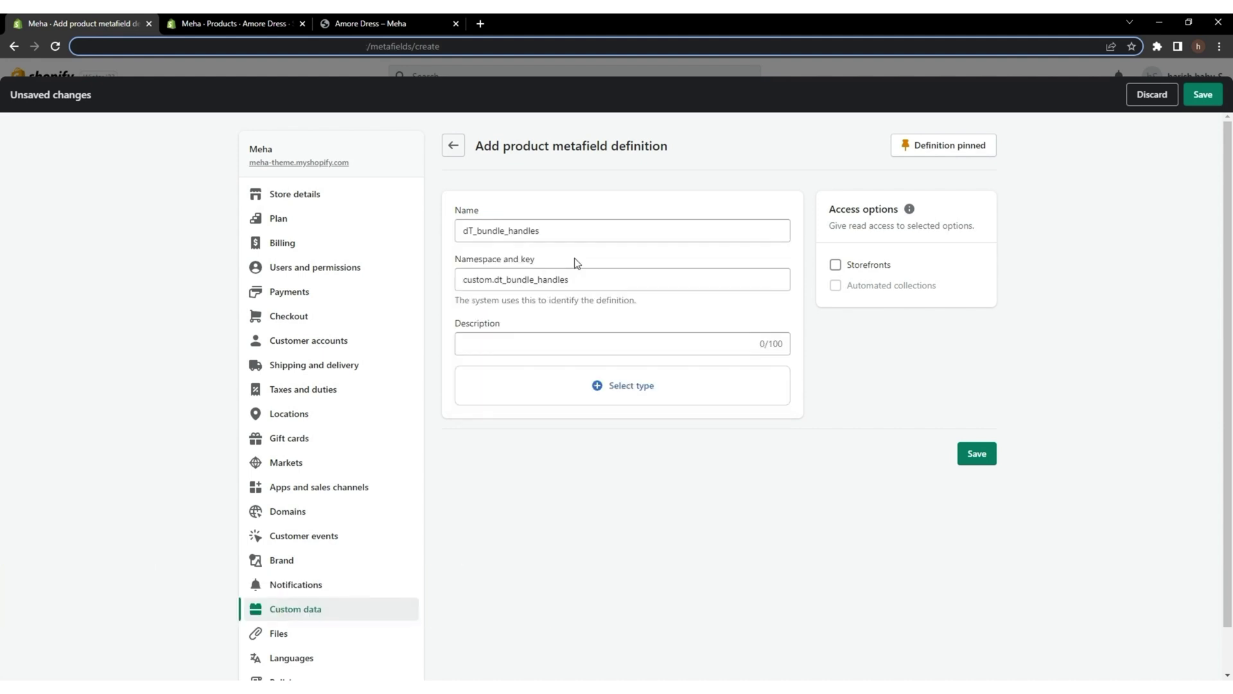
{"action": "left_click", "coordinate": [503, 278]}
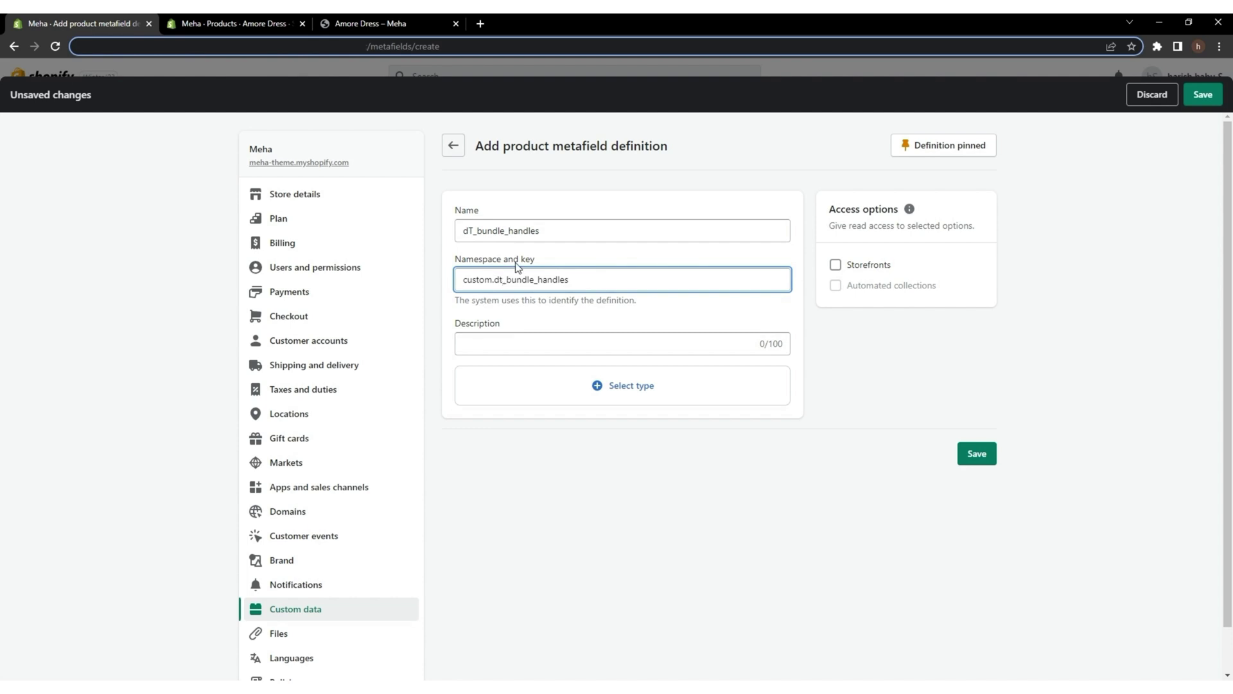
{"action": "key", "text": "BackSpace"}
{"action": "type", "text": "T"}
{"action": "left_click", "coordinate": [602, 383]}
{"action": "left_click", "coordinate": [537, 441]}
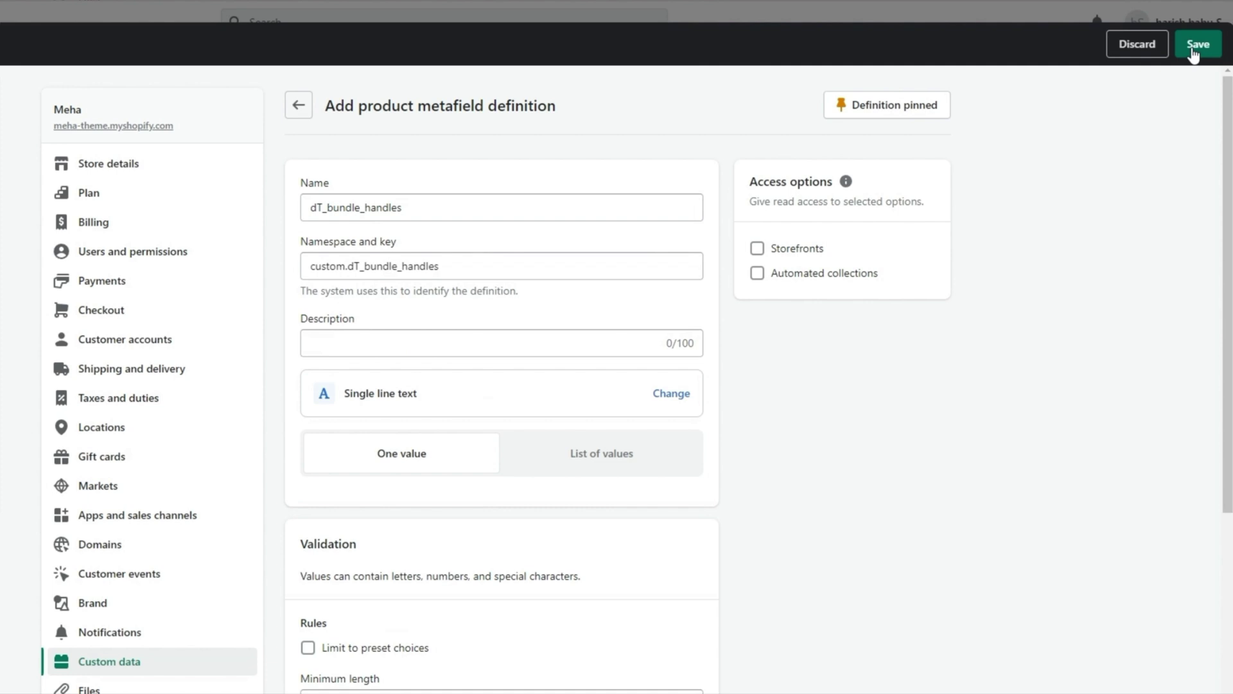
{"action": "left_click", "coordinate": [1193, 50]}
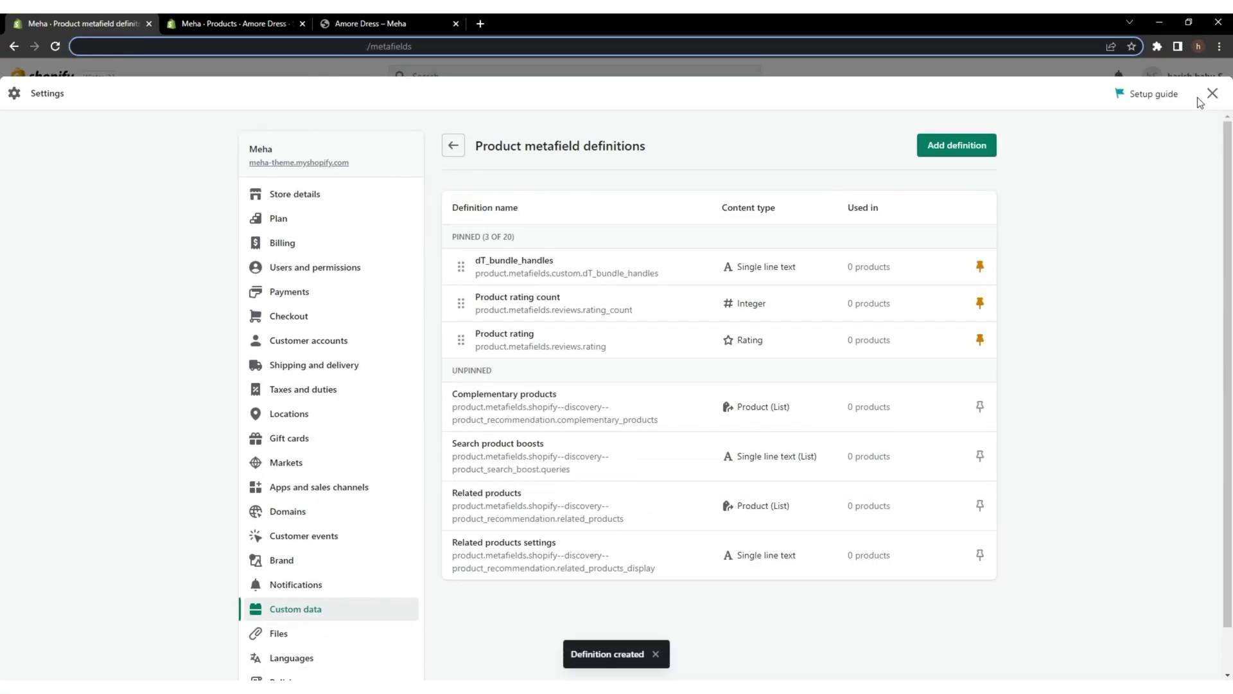
Add a single line text definition dT_bundle_discount with key custom.dT_bundle_discount and save
{"action": "left_click", "coordinate": [957, 145]}
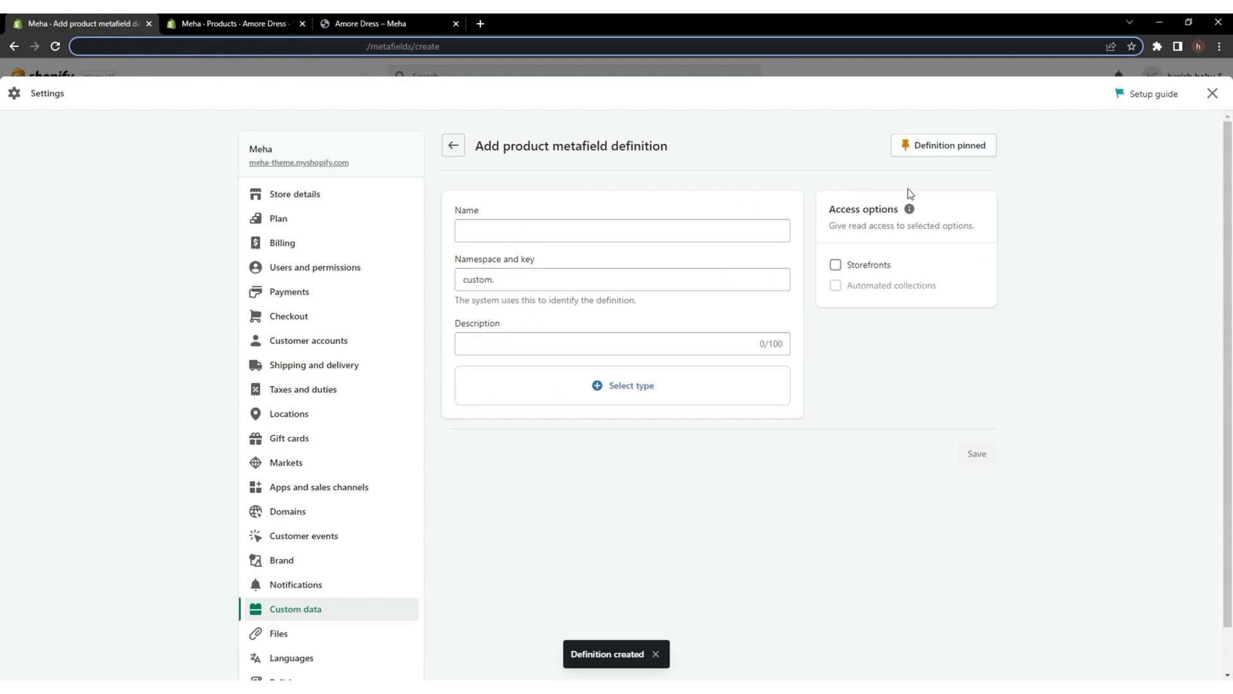
{"action": "left_click", "coordinate": [569, 225]}
{"action": "type", "text": "dT"}
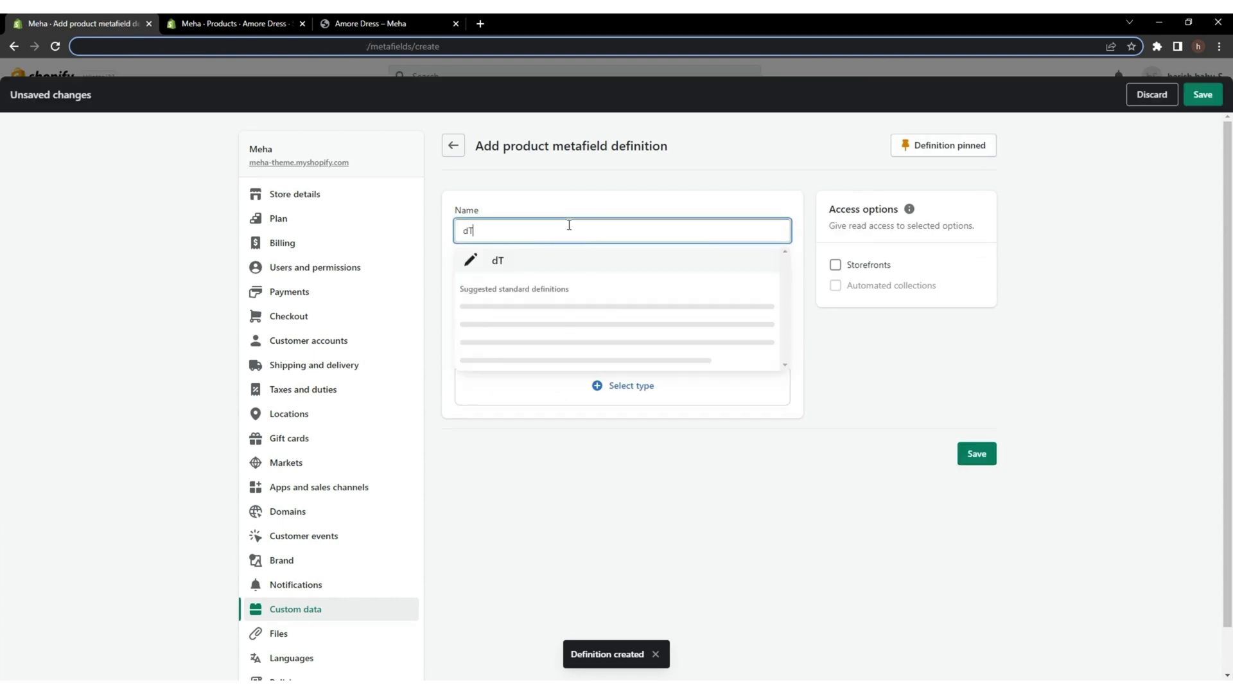
{"action": "type", "text": "_bundle_discount"}
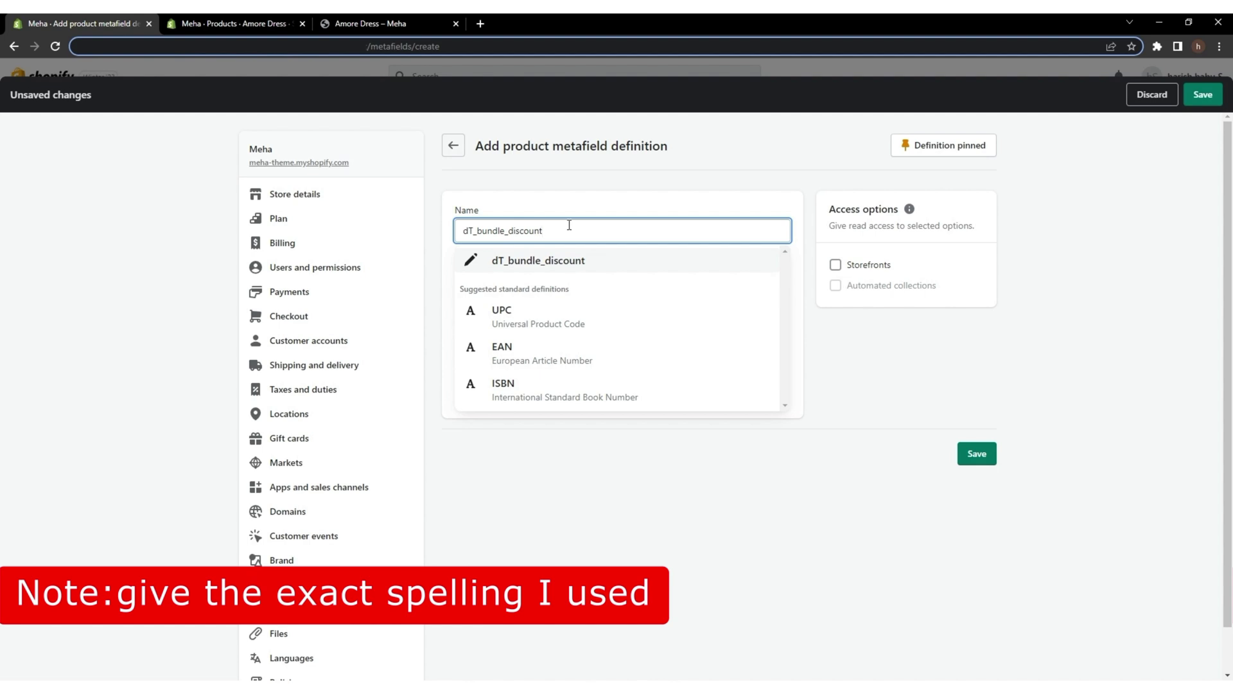
{"action": "left_click", "coordinate": [577, 265]}
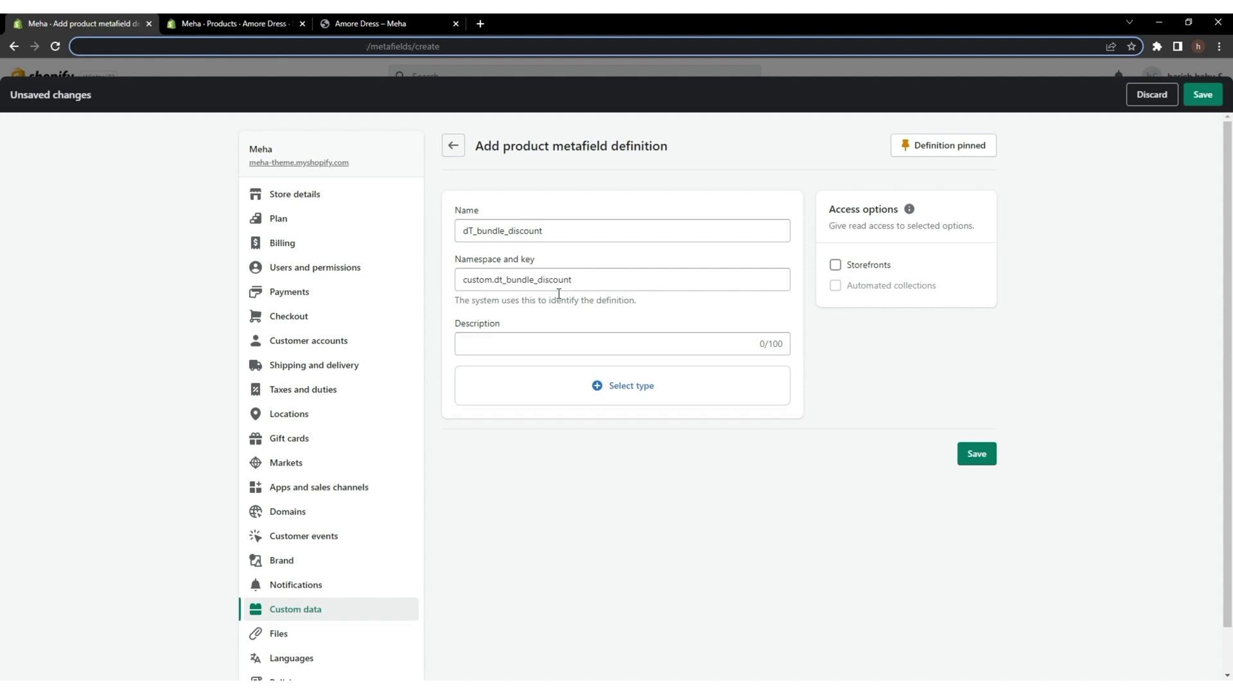
{"action": "left_click", "coordinate": [500, 281]}
{"action": "key", "text": "BackSpace"}
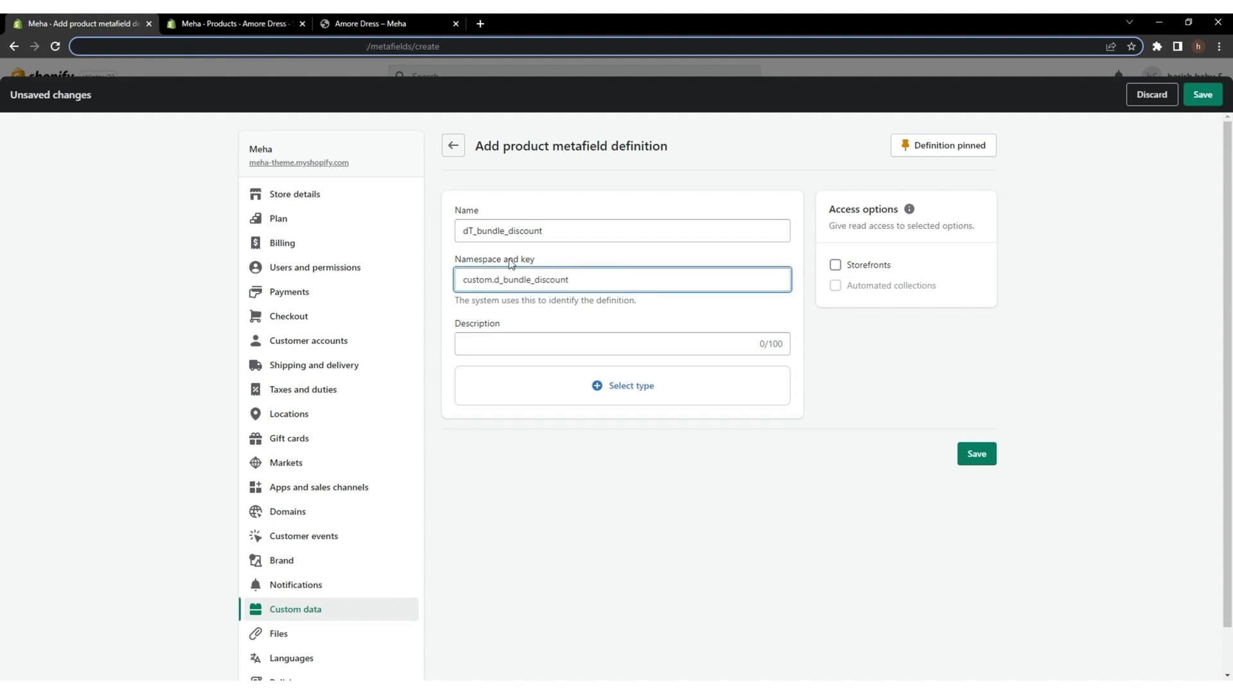
{"action": "type", "text": "T"}
{"action": "left_click", "coordinate": [611, 382]}
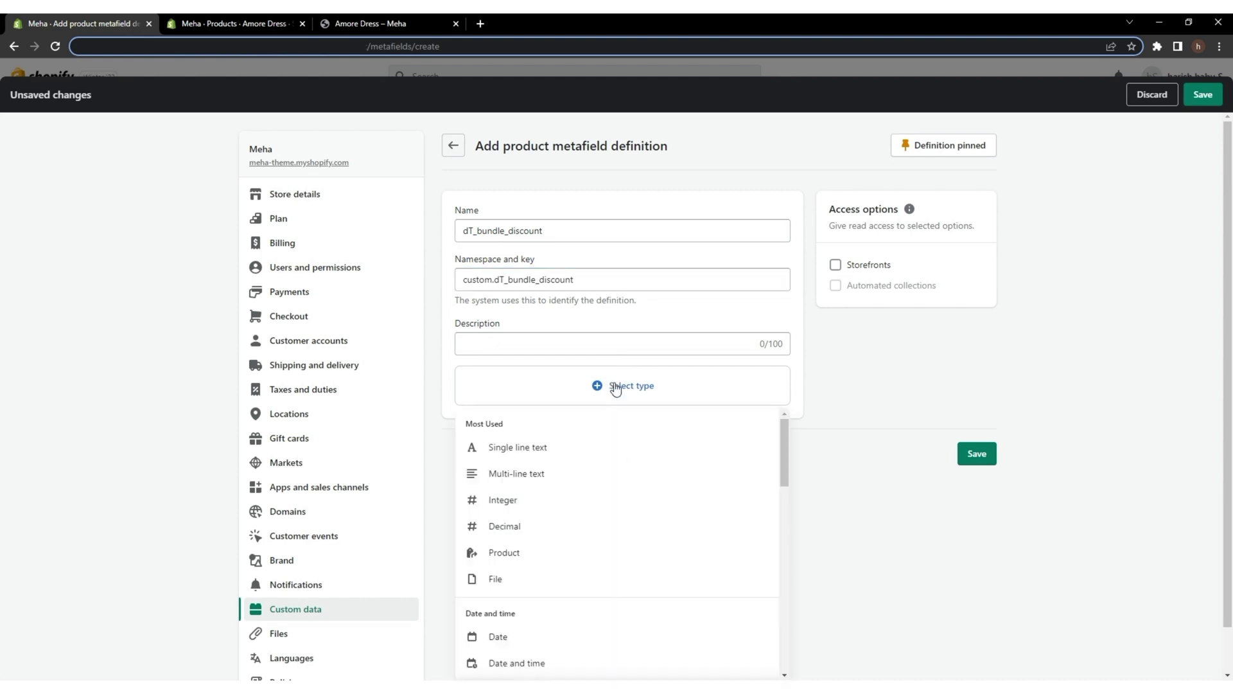
{"action": "left_click", "coordinate": [543, 449]}
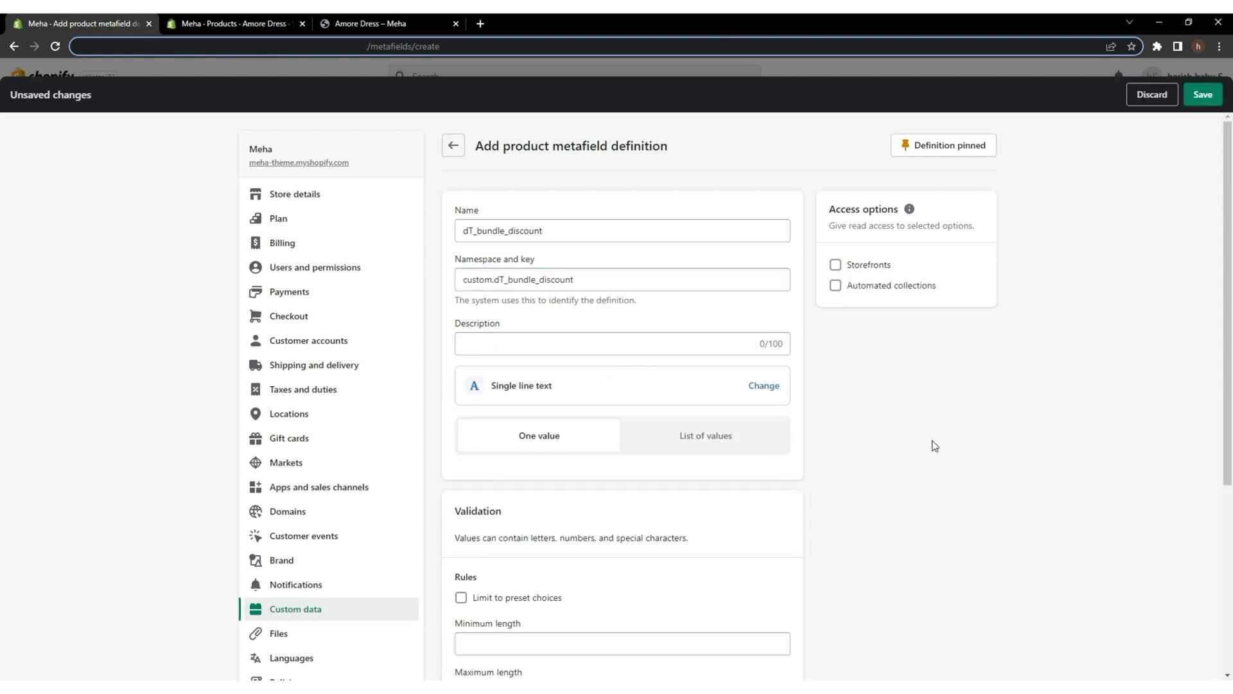
{"action": "left_click", "coordinate": [1204, 95]}
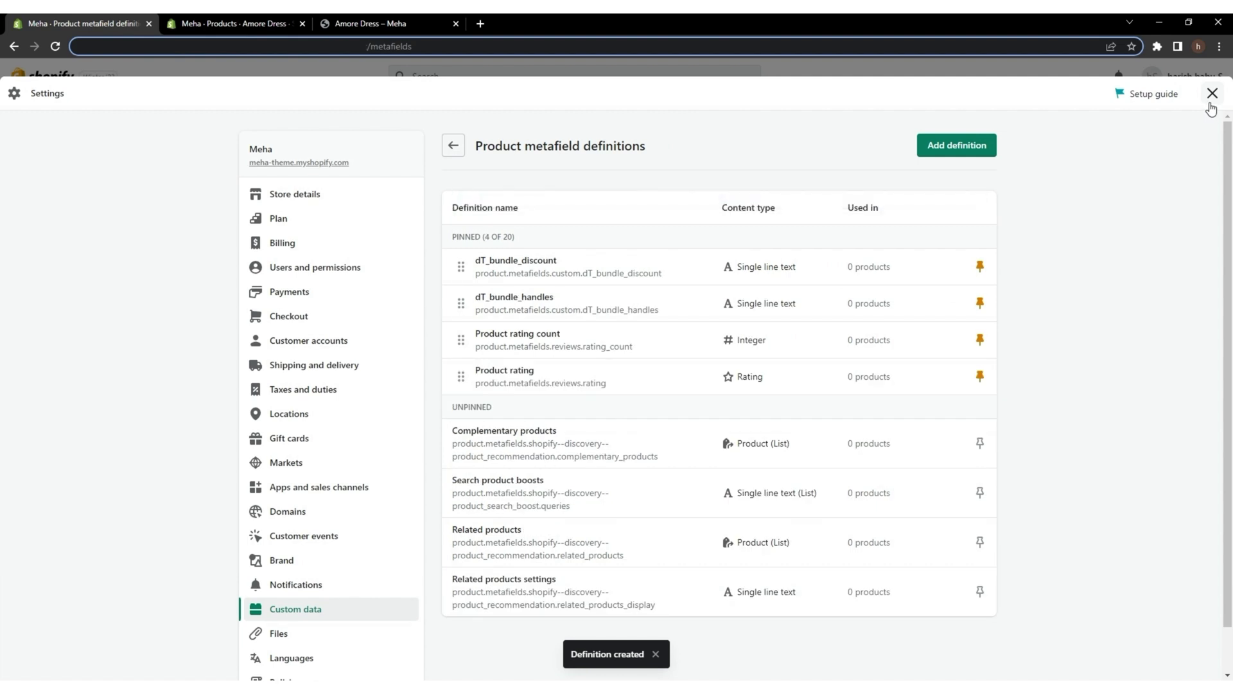
Leave Settings and open the Amore Dress product, scrolling down to its metafields
{"action": "left_click", "coordinate": [1212, 94]}
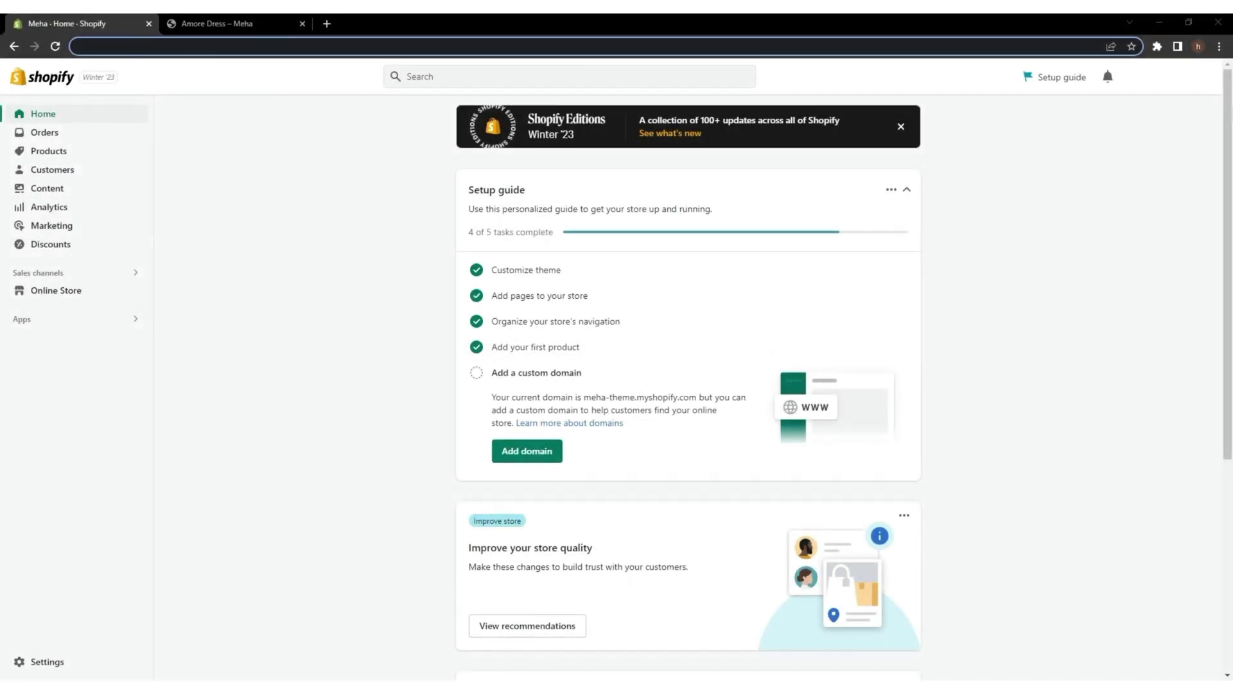
{"action": "left_click", "coordinate": [57, 152]}
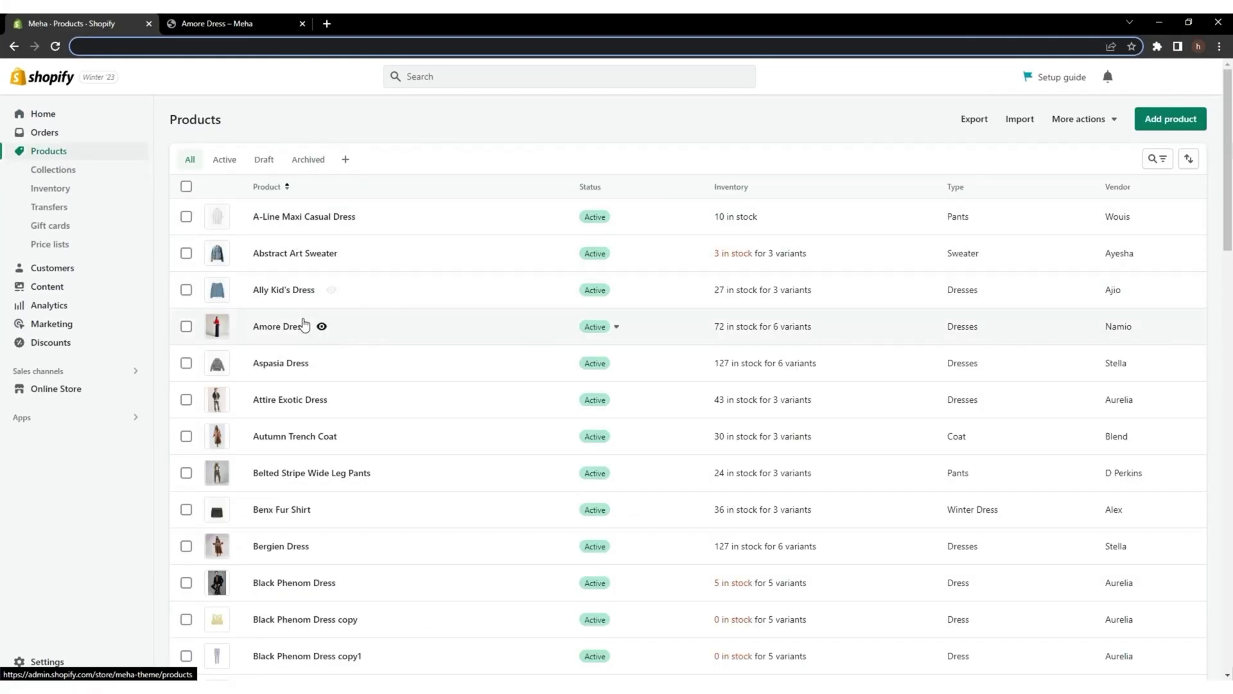
{"action": "left_click", "coordinate": [289, 327]}
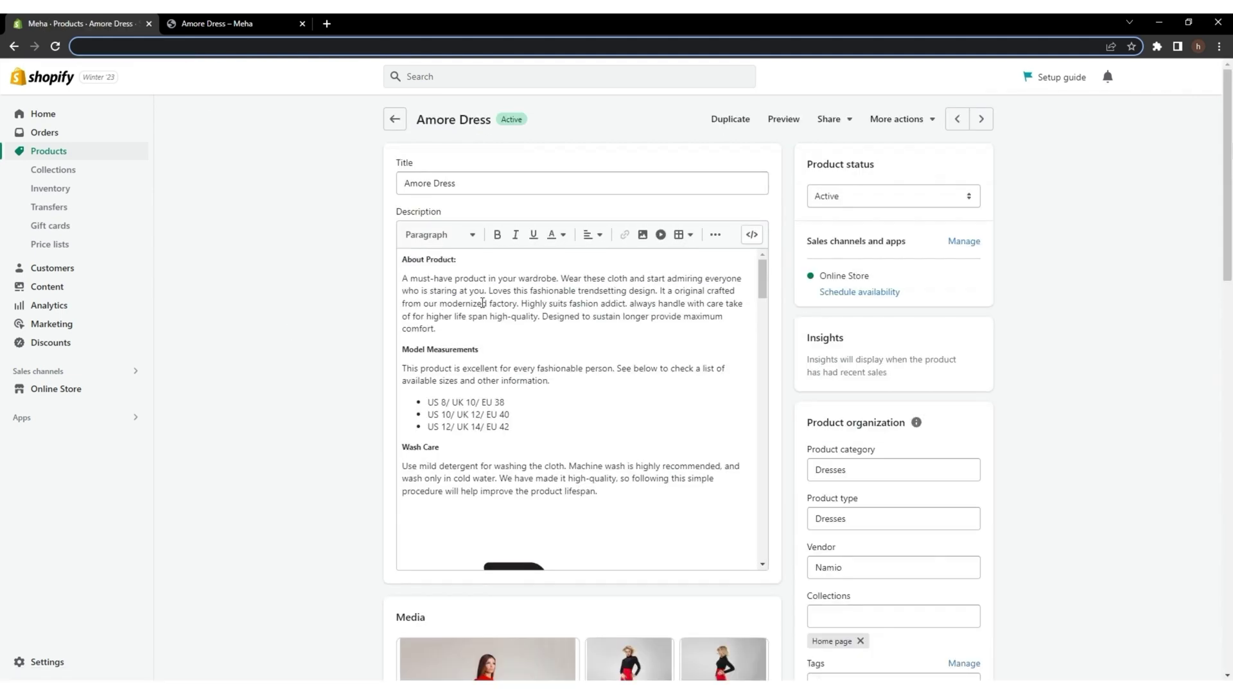
{"action": "scroll", "coordinate": [360, 396], "scroll_direction": "down", "scroll_amount": 15}
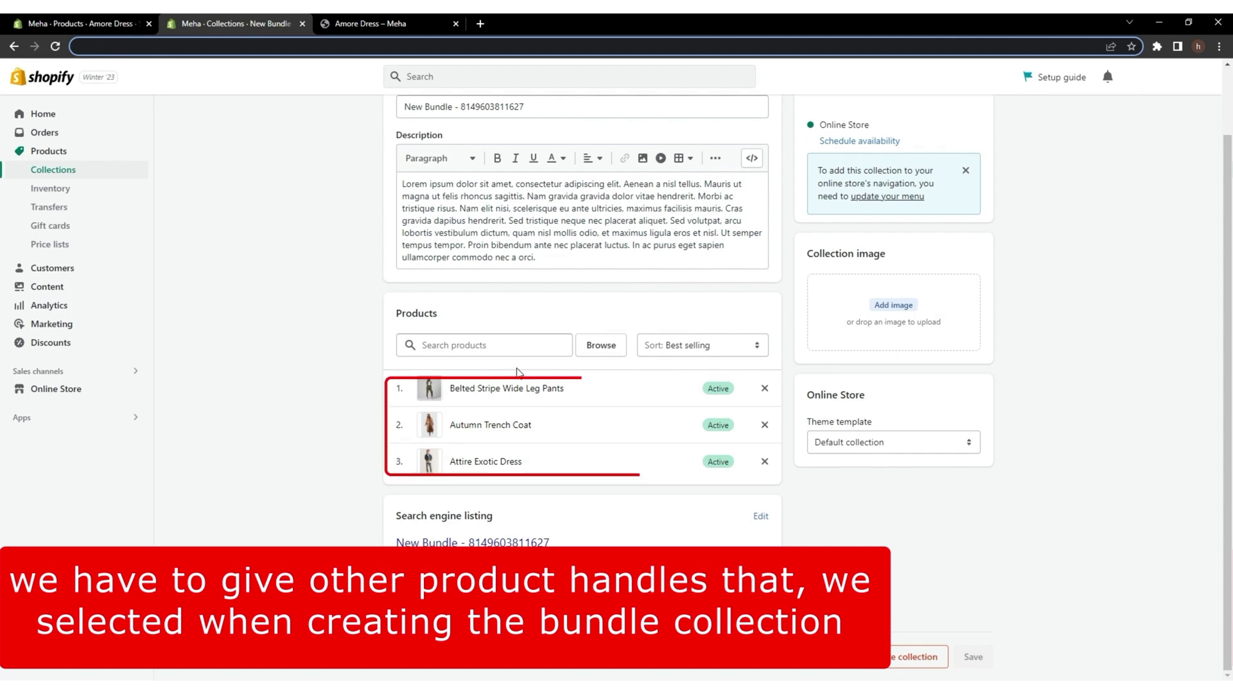
Copy the Belted Stripe Wide Leg Pants URL handle from its search engine listing
{"action": "left_click", "coordinate": [508, 388], "text": "ctrl"}
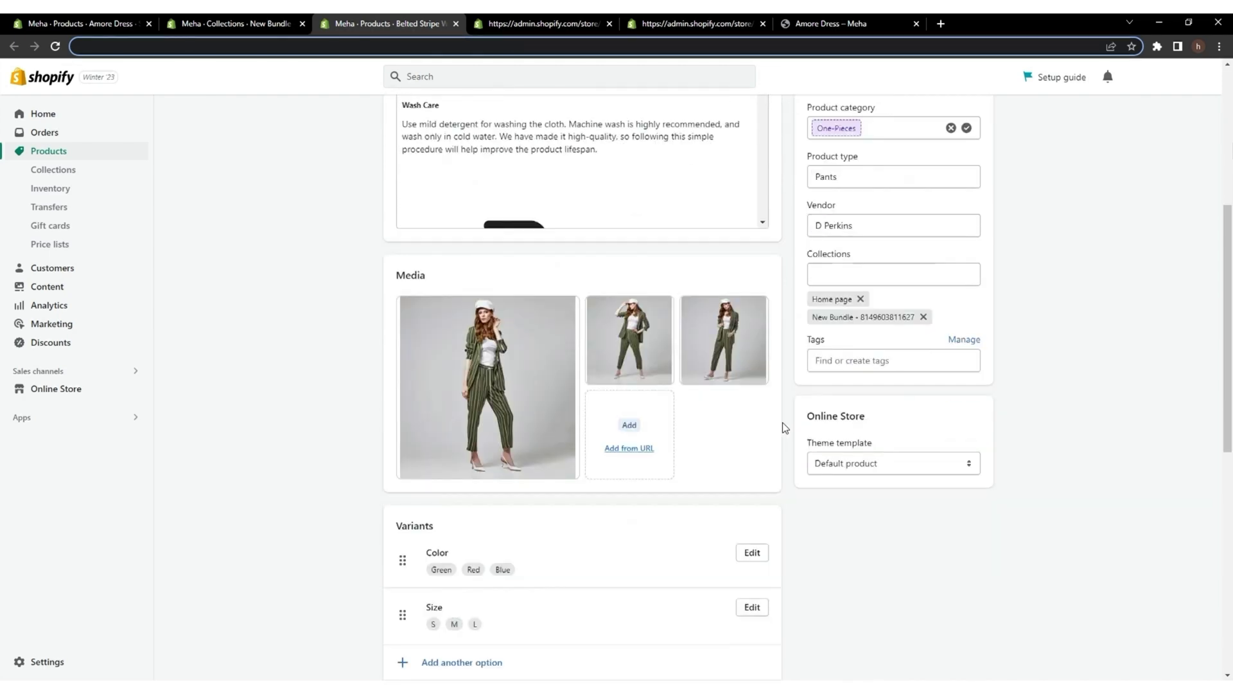
{"action": "scroll", "coordinate": [783, 422], "scroll_direction": "down", "scroll_amount": 5}
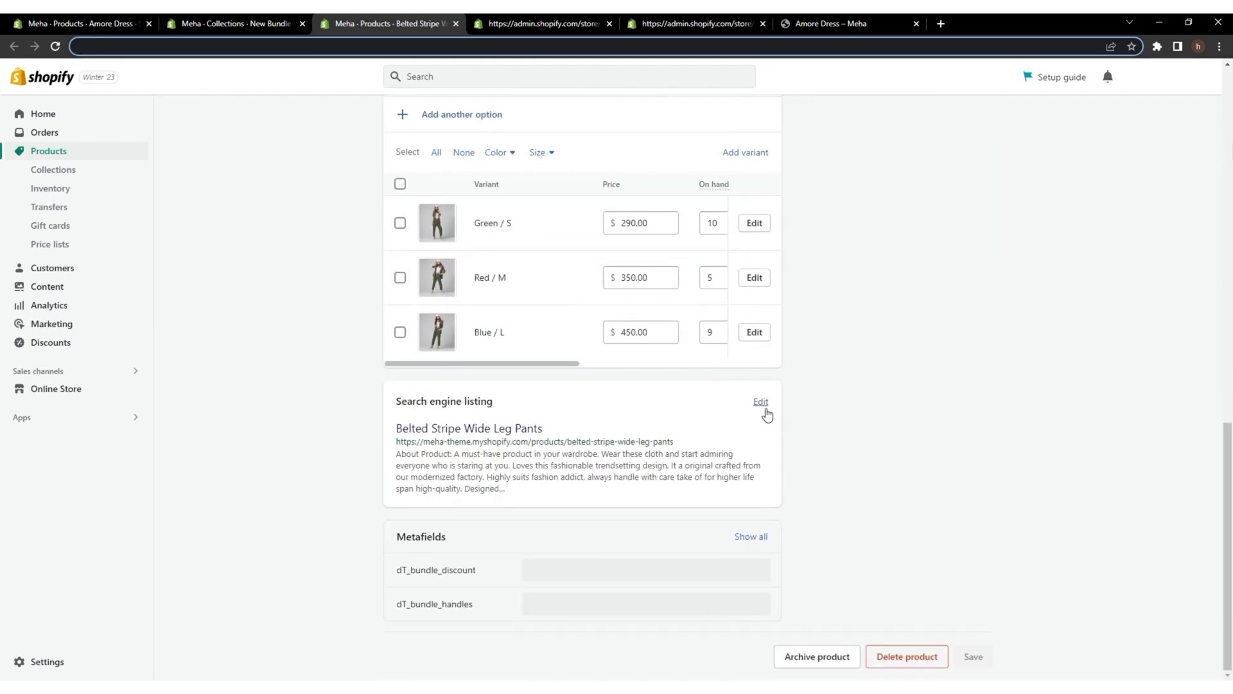
{"action": "left_click", "coordinate": [761, 403]}
{"action": "scroll", "coordinate": [763, 405], "scroll_direction": "down", "scroll_amount": 3}
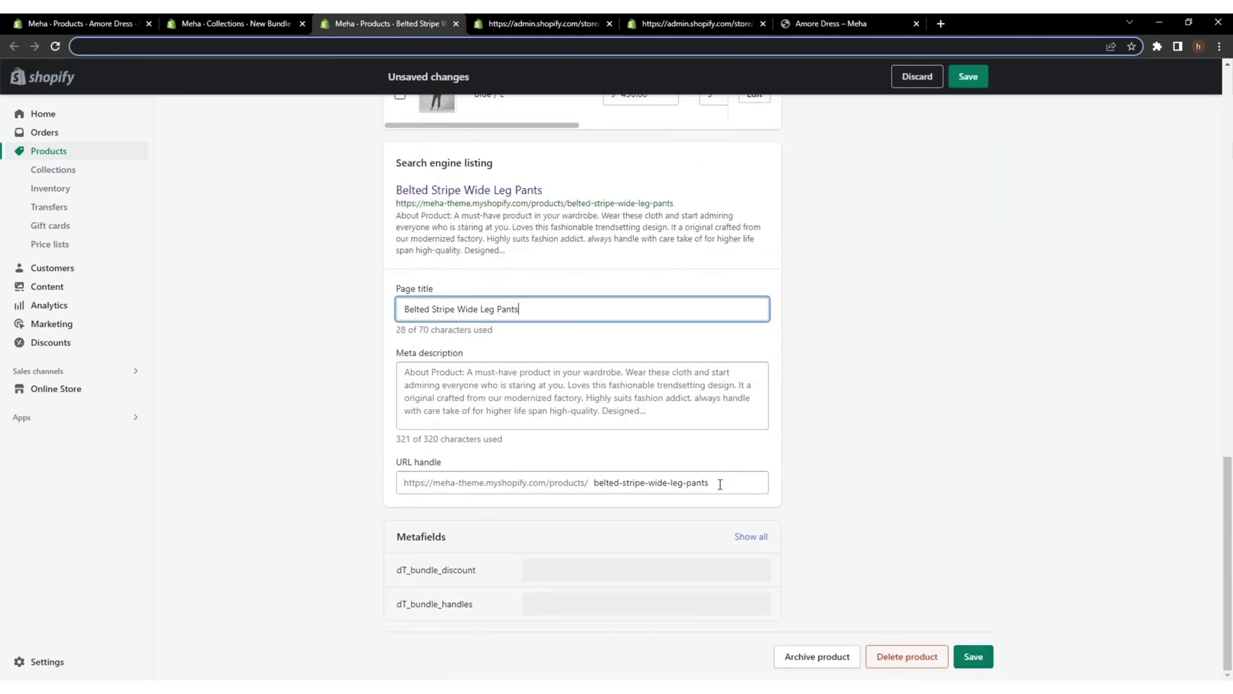
{"action": "left_click_drag", "start_coordinate": [718, 485], "coordinate": [594, 487]}
{"action": "key", "text": "ctrl+c"}
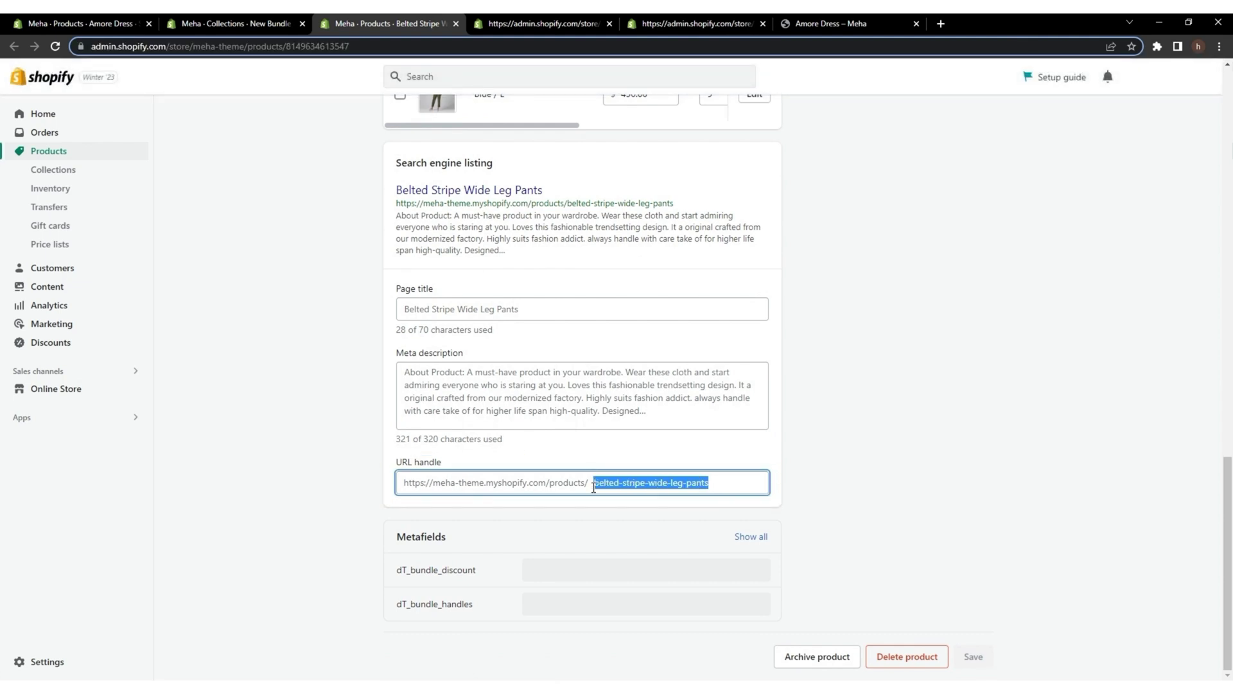
{"action": "key", "text": "ctrl+1"}
Fill dT_bundle_handles with the three comma-separated handles, set dT_bundle_discount to 10, and save
{"action": "left_click", "coordinate": [561, 598]}
{"action": "key", "text": "ctrl+v"}
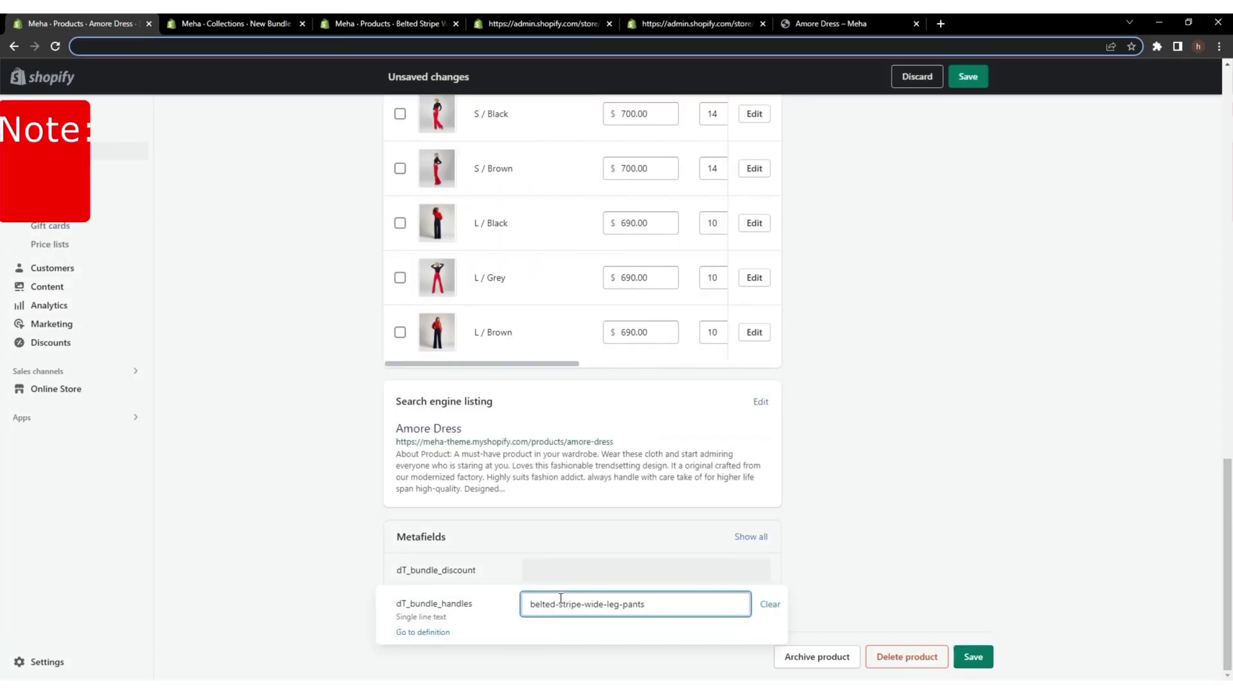
{"action": "type", "text": ",autumn-trench-coat,"}
{"action": "type", "text": ",attire-exotic-dress"}
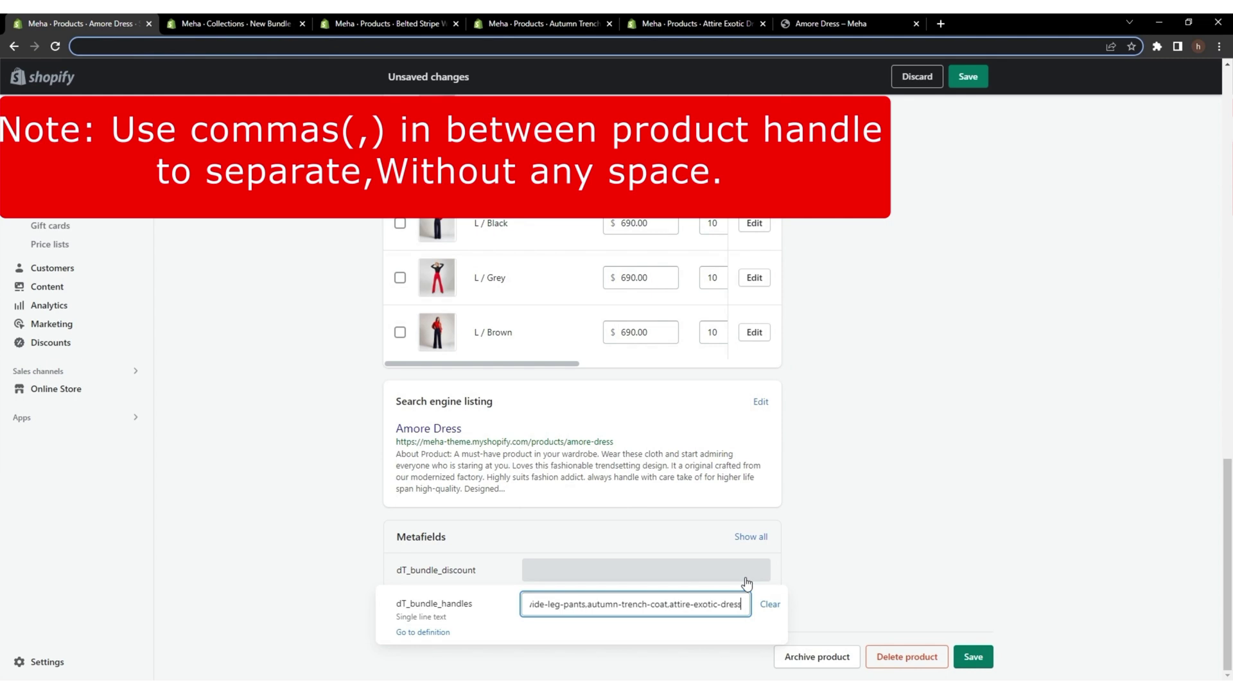
{"action": "left_click", "coordinate": [620, 571]}
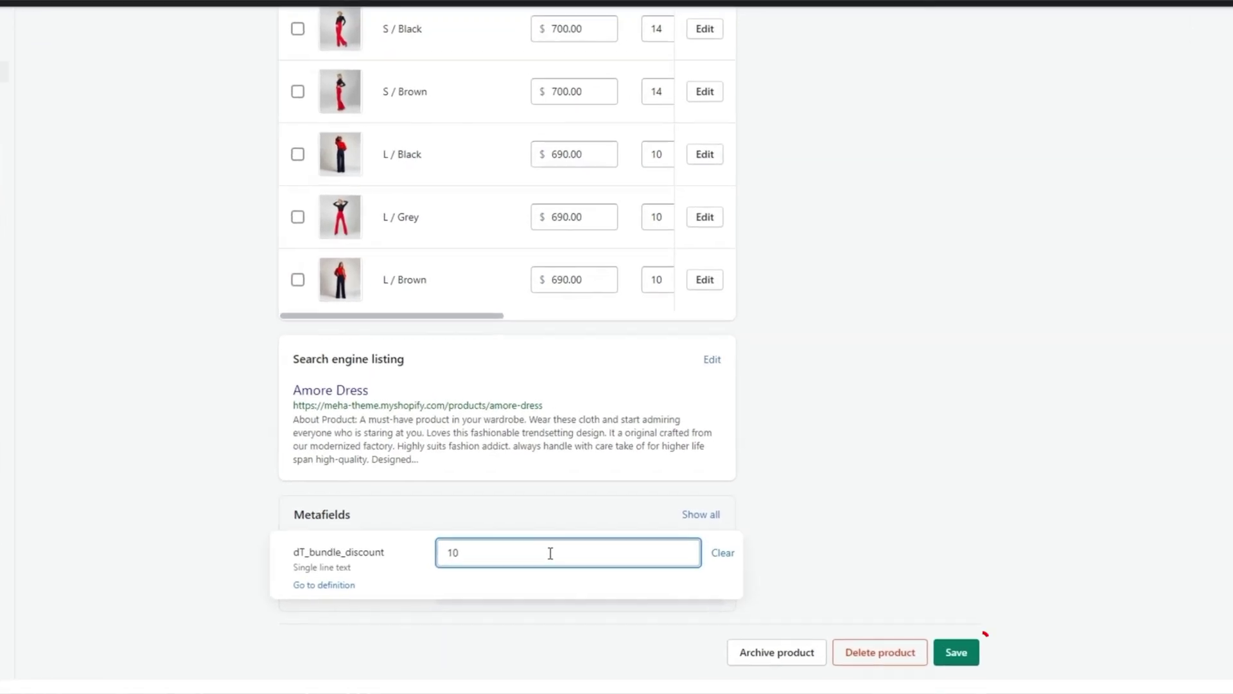
{"action": "left_click", "coordinate": [975, 656]}
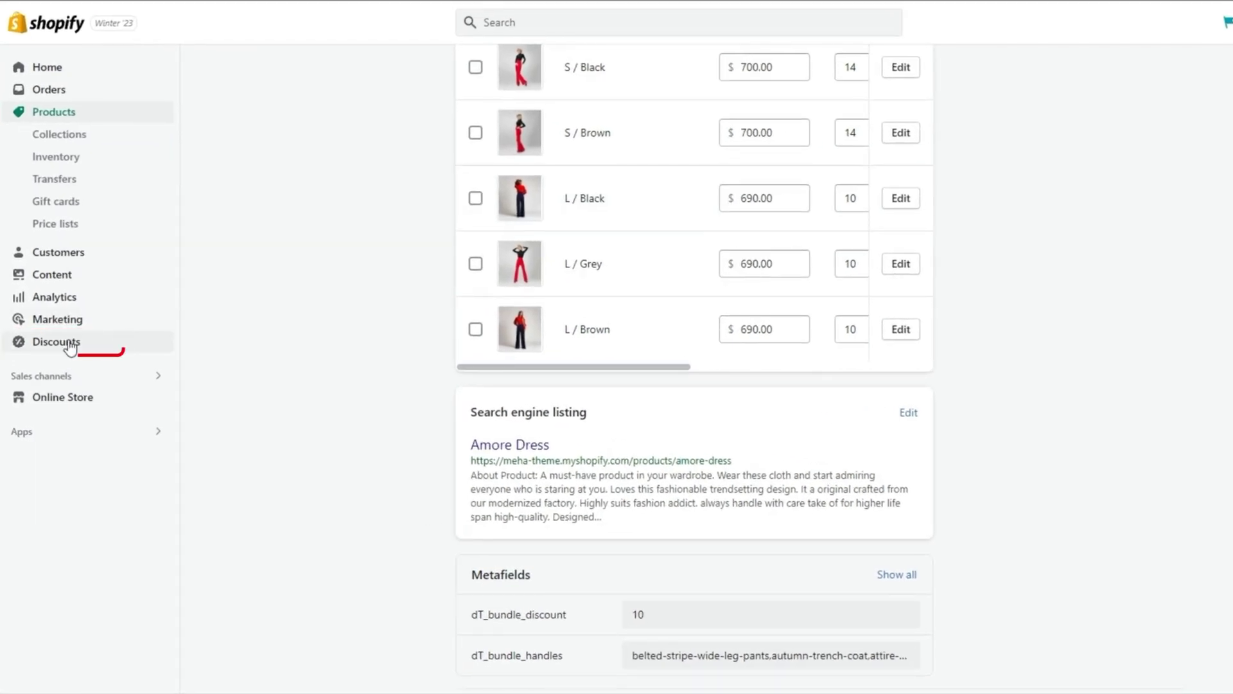
Create a new automatic Amount off products discount
{"action": "left_click", "coordinate": [71, 345]}
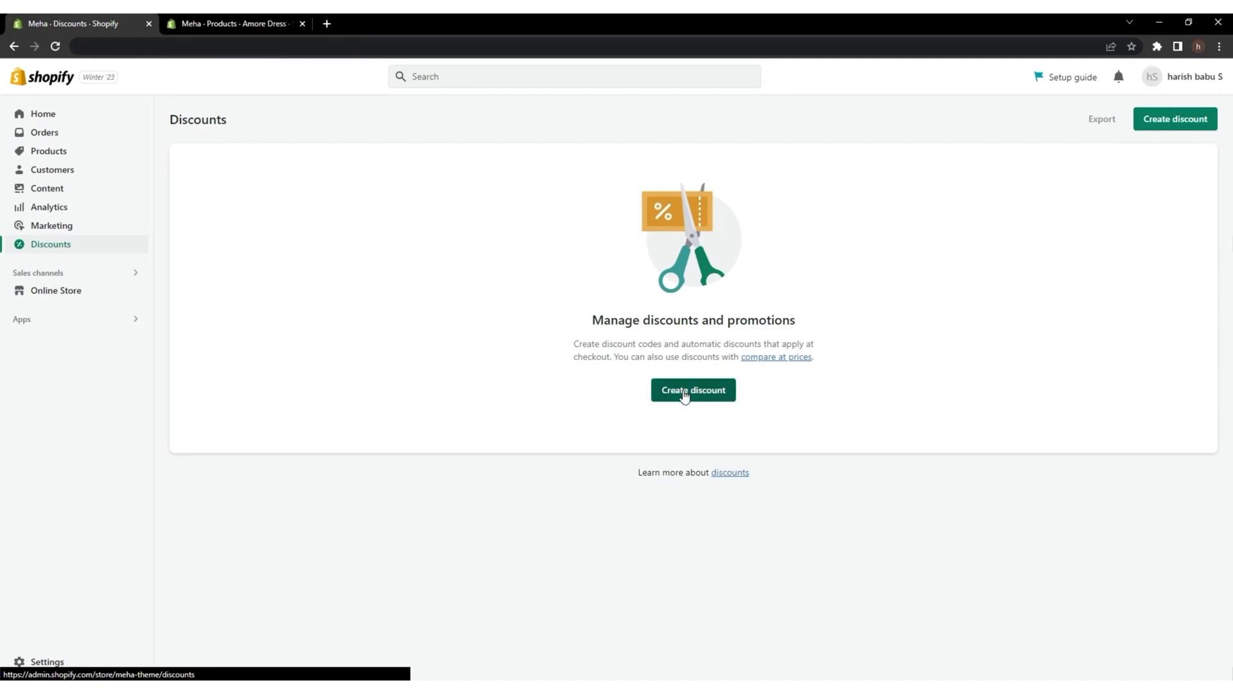
{"action": "left_click", "coordinate": [685, 393]}
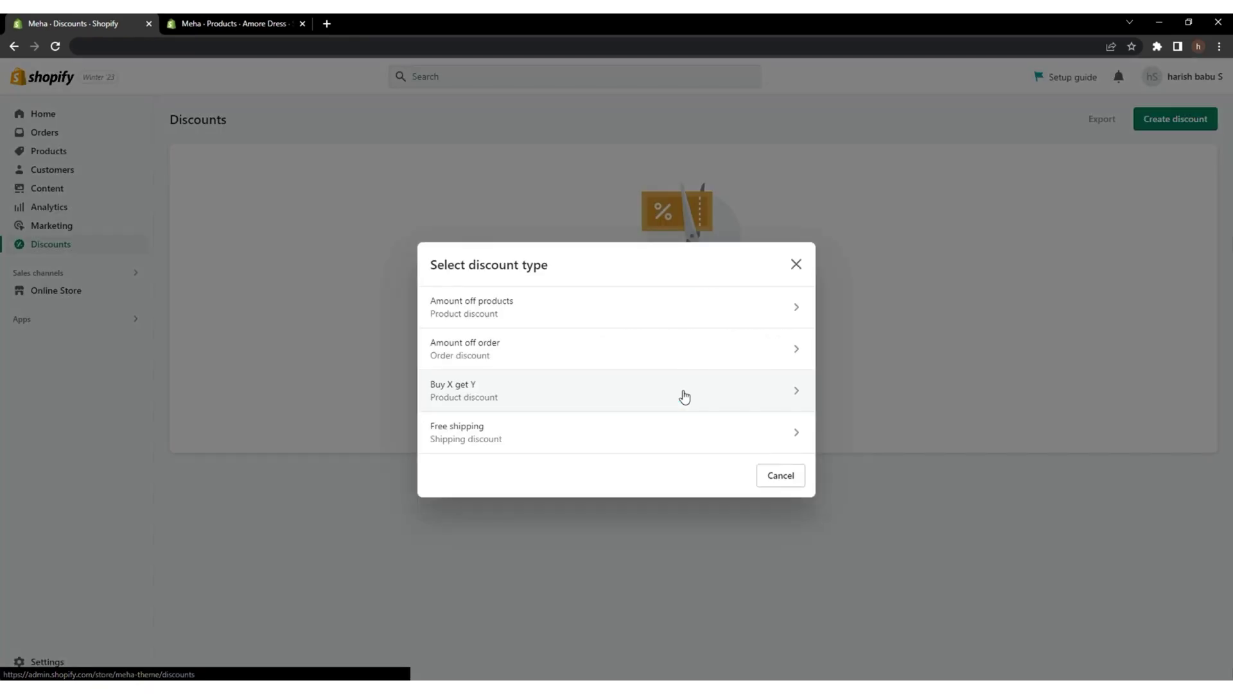
{"action": "left_click", "coordinate": [621, 308]}
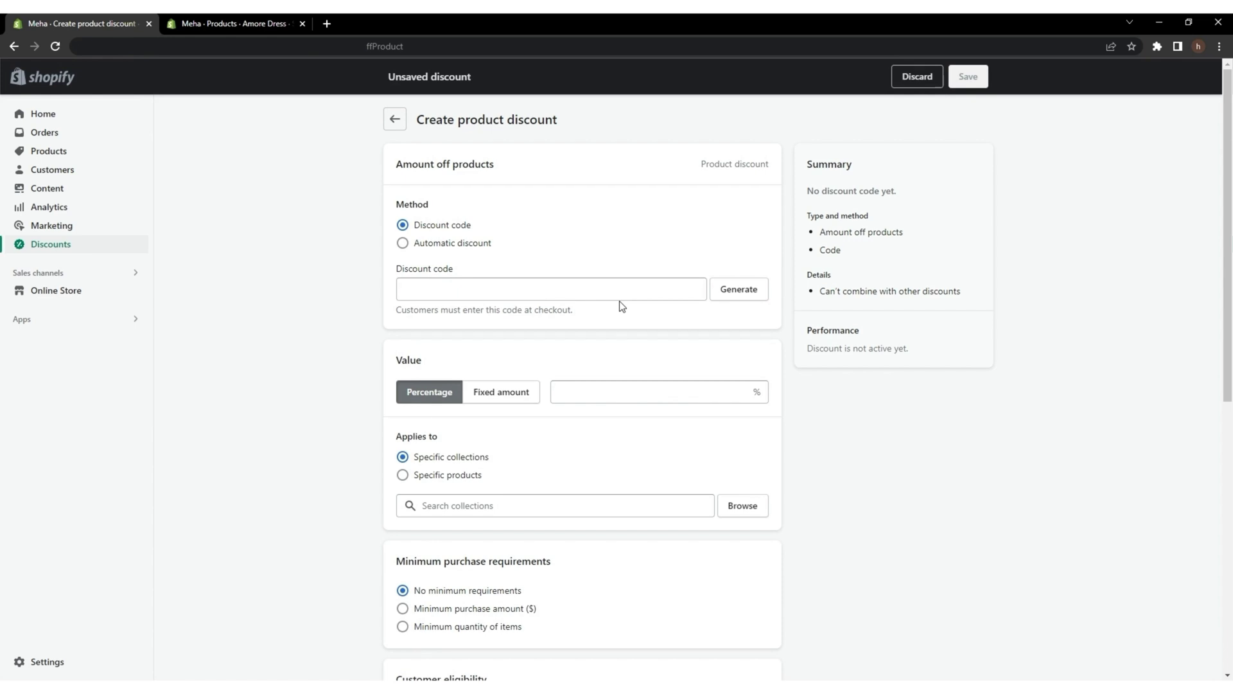
{"action": "left_click", "coordinate": [462, 247]}
{"action": "left_click", "coordinate": [456, 289]}
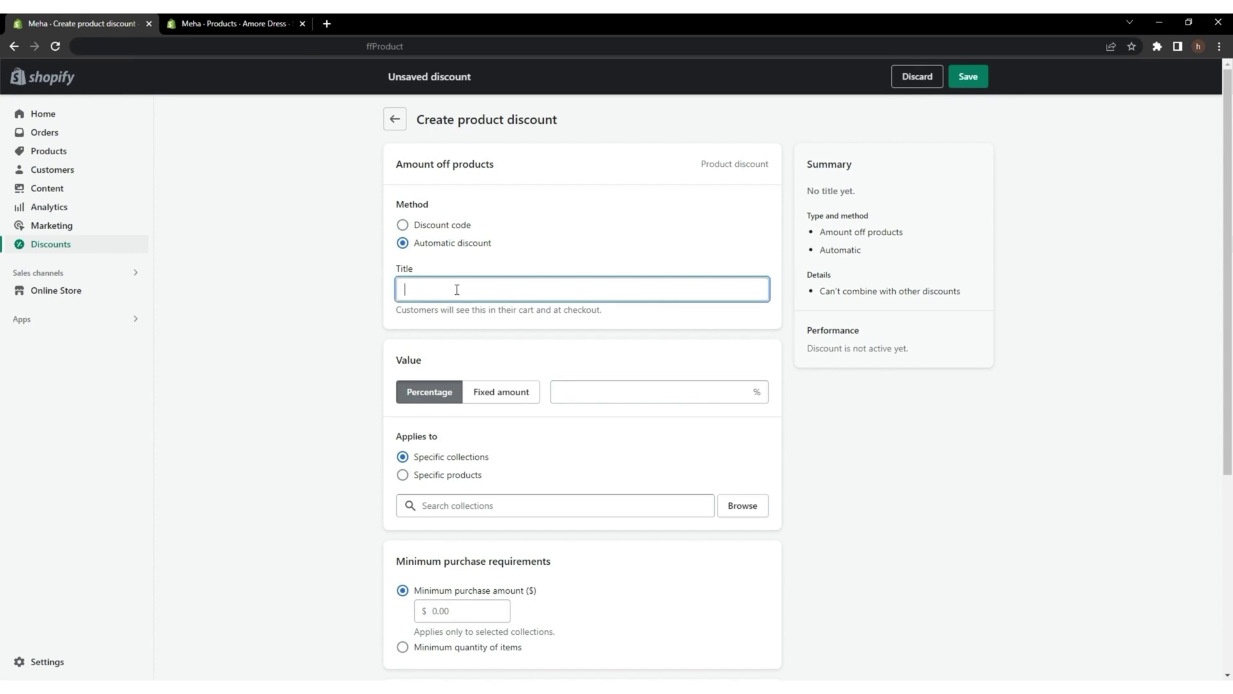
{"action": "type", "text": "new bundle"}
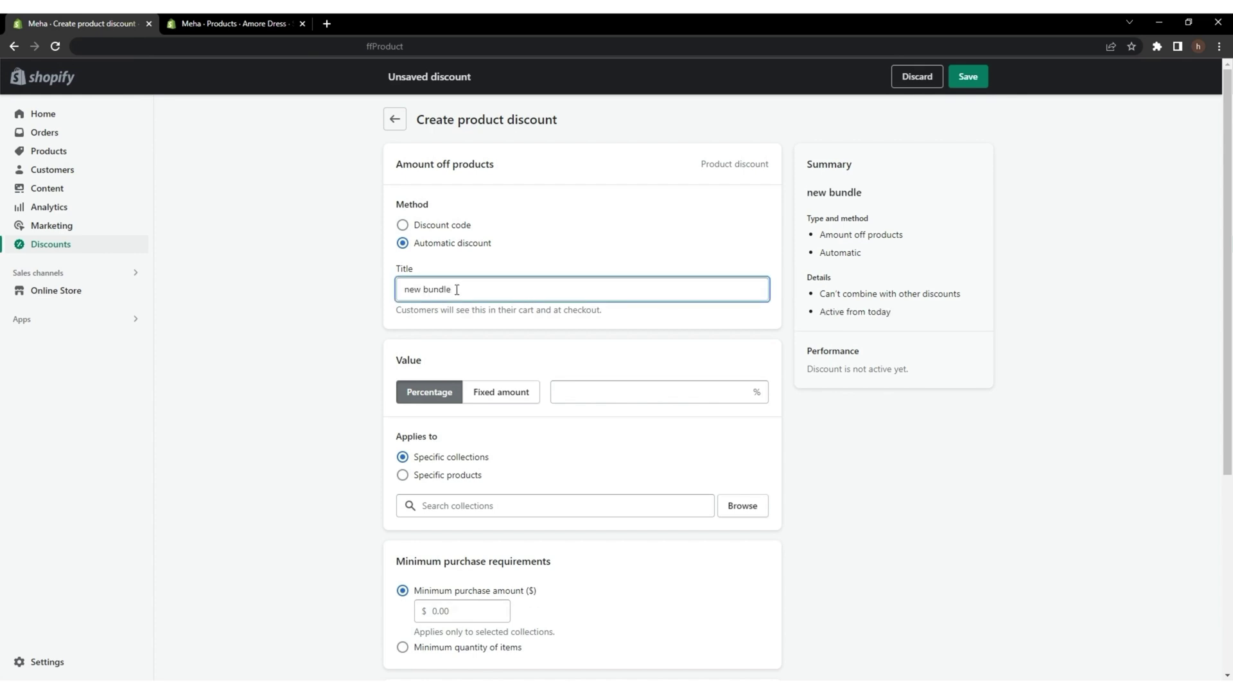
{"action": "key", "text": "ctrl+v"}
{"action": "left_click", "coordinate": [574, 392]}
{"action": "type", "text": "10"}
{"action": "key", "text": "ctrl+Tab"}
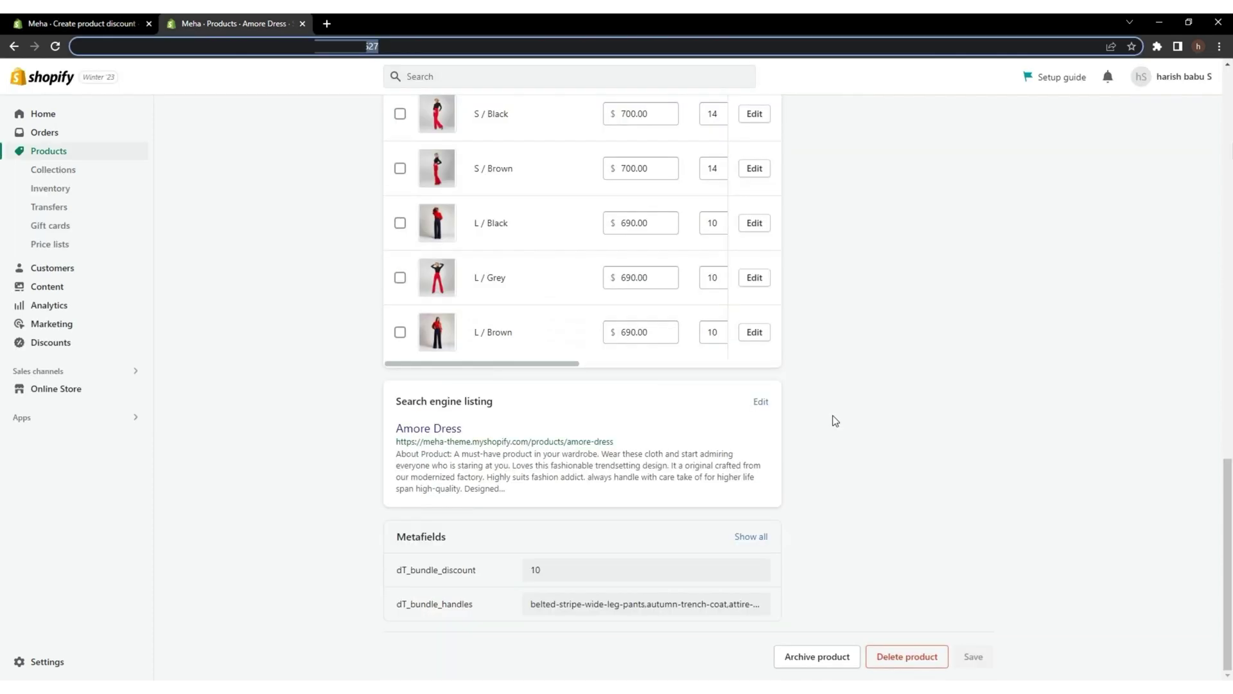
{"action": "key", "text": "ctrl+Tab"}
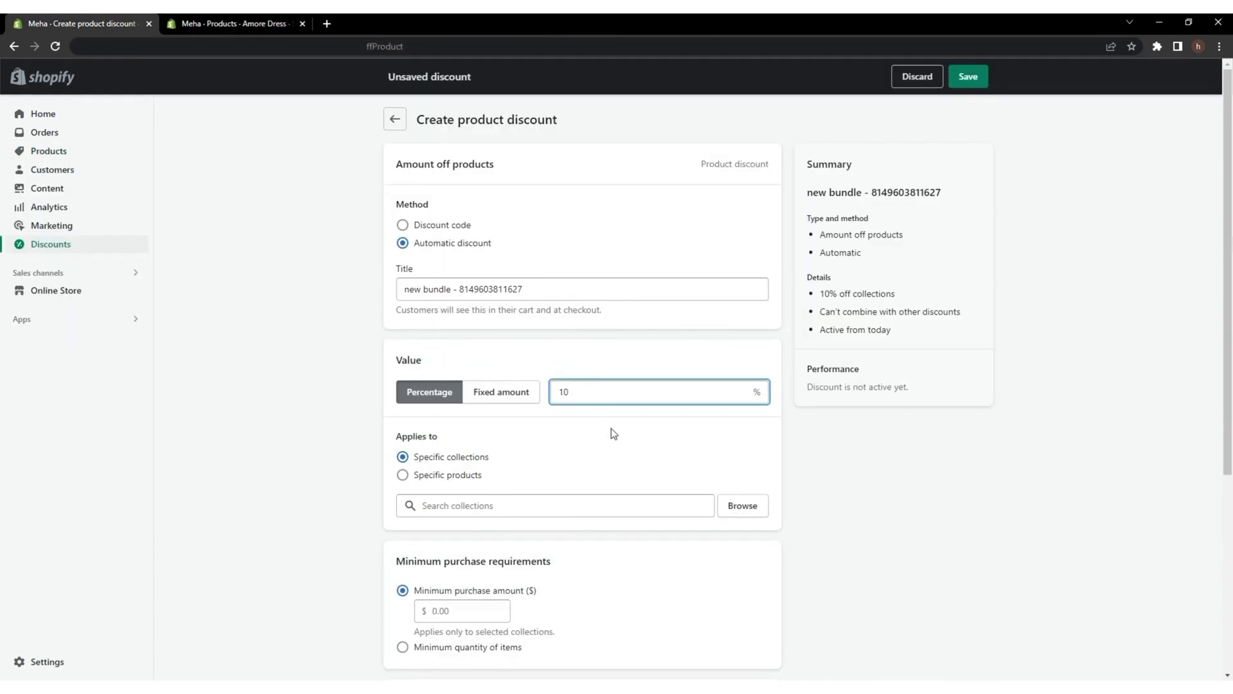
{"action": "left_click", "coordinate": [744, 504]}
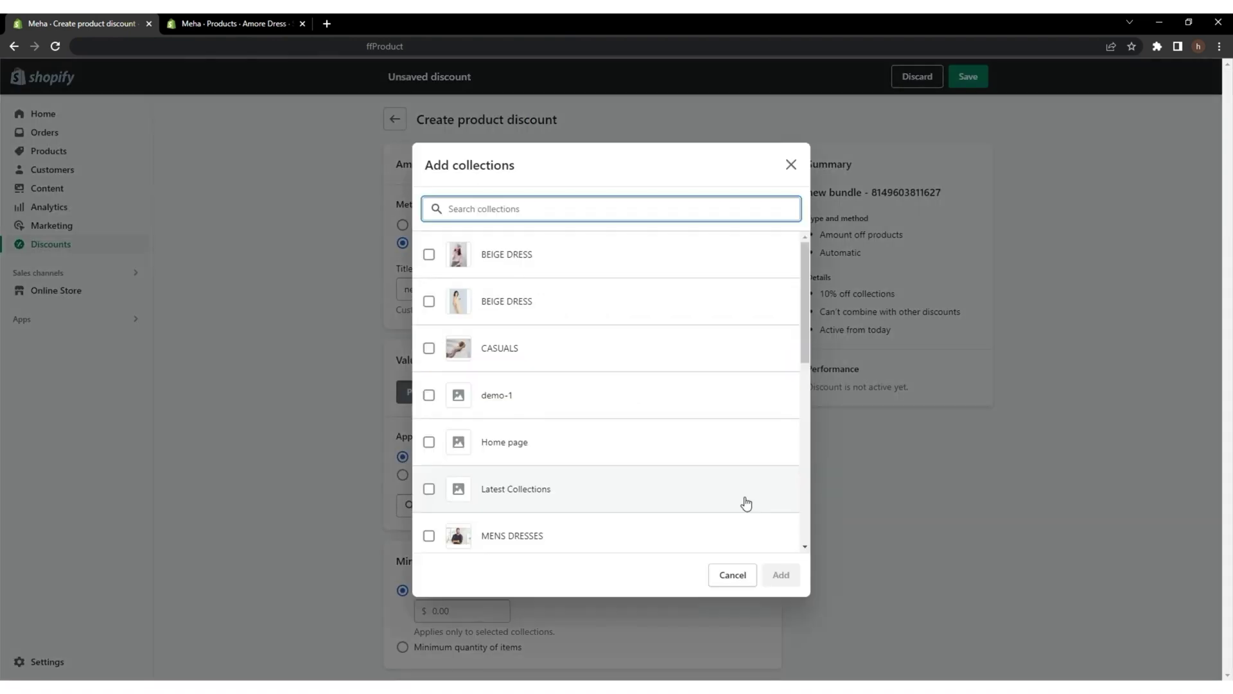
{"action": "scroll", "coordinate": [677, 375], "scroll_direction": "down", "scroll_amount": 5}
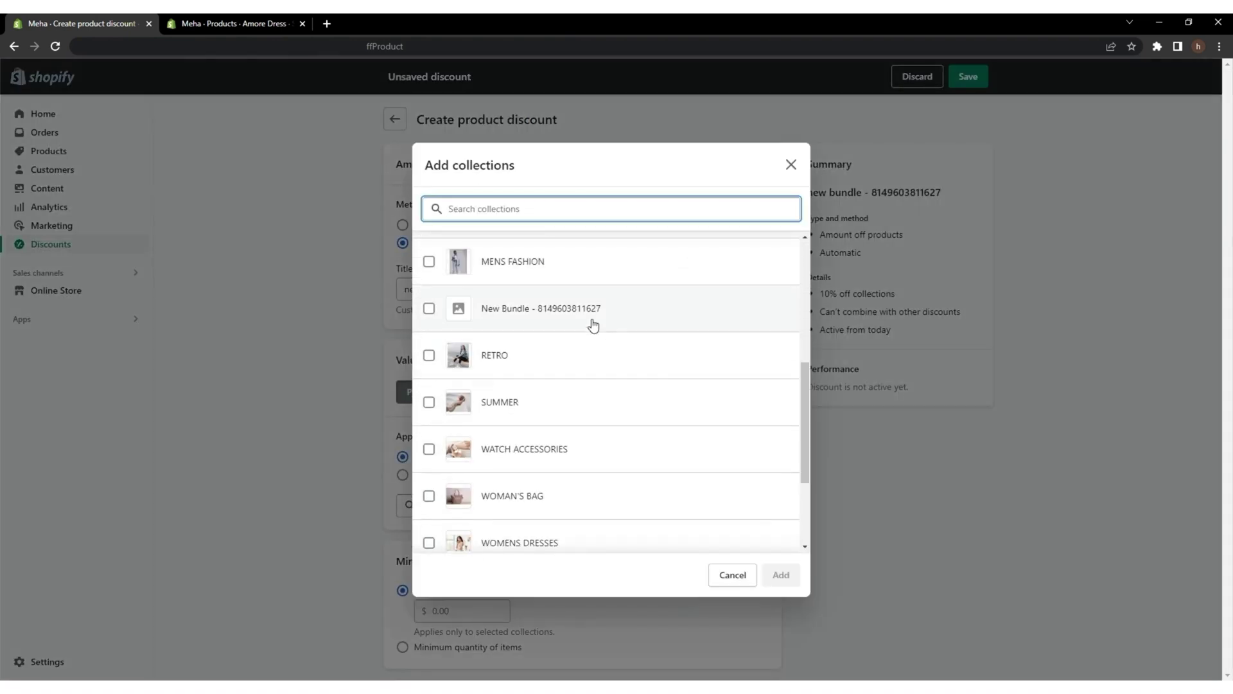
{"action": "left_click", "coordinate": [586, 316]}
{"action": "left_click", "coordinate": [782, 575]}
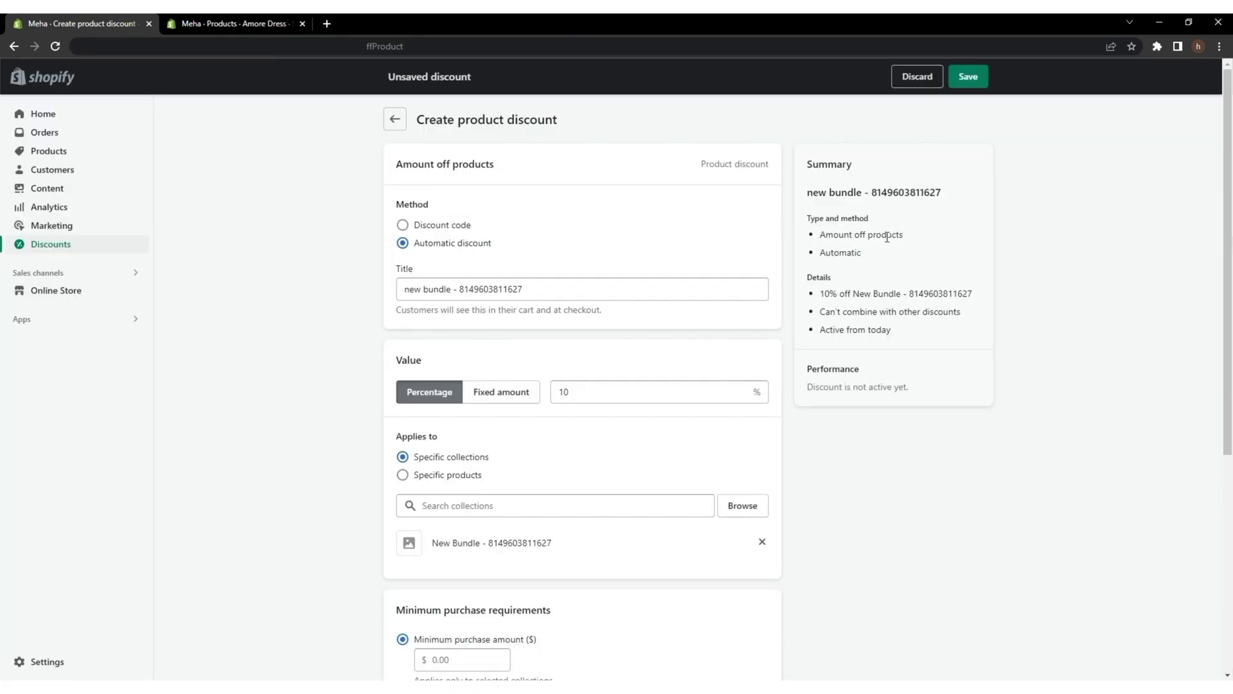
{"action": "left_click", "coordinate": [957, 82]}
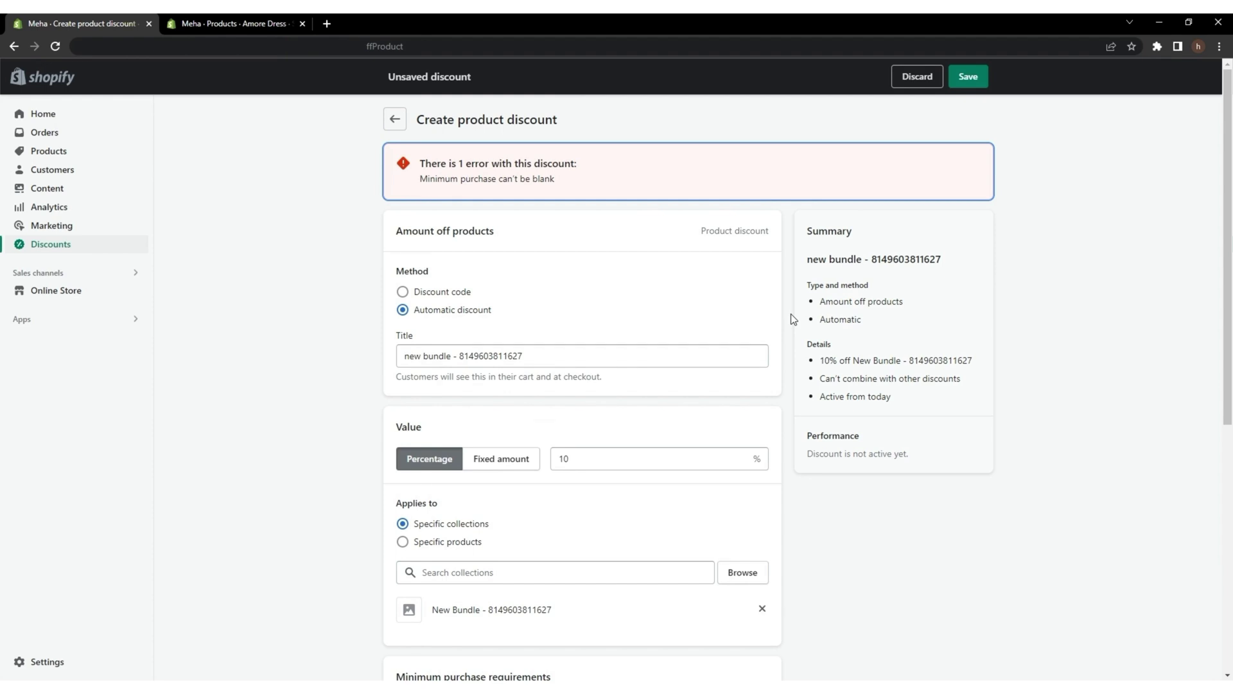
Set a $50 minimum purchase amount and save the discount
{"action": "scroll", "coordinate": [791, 318], "scroll_direction": "down", "scroll_amount": 6}
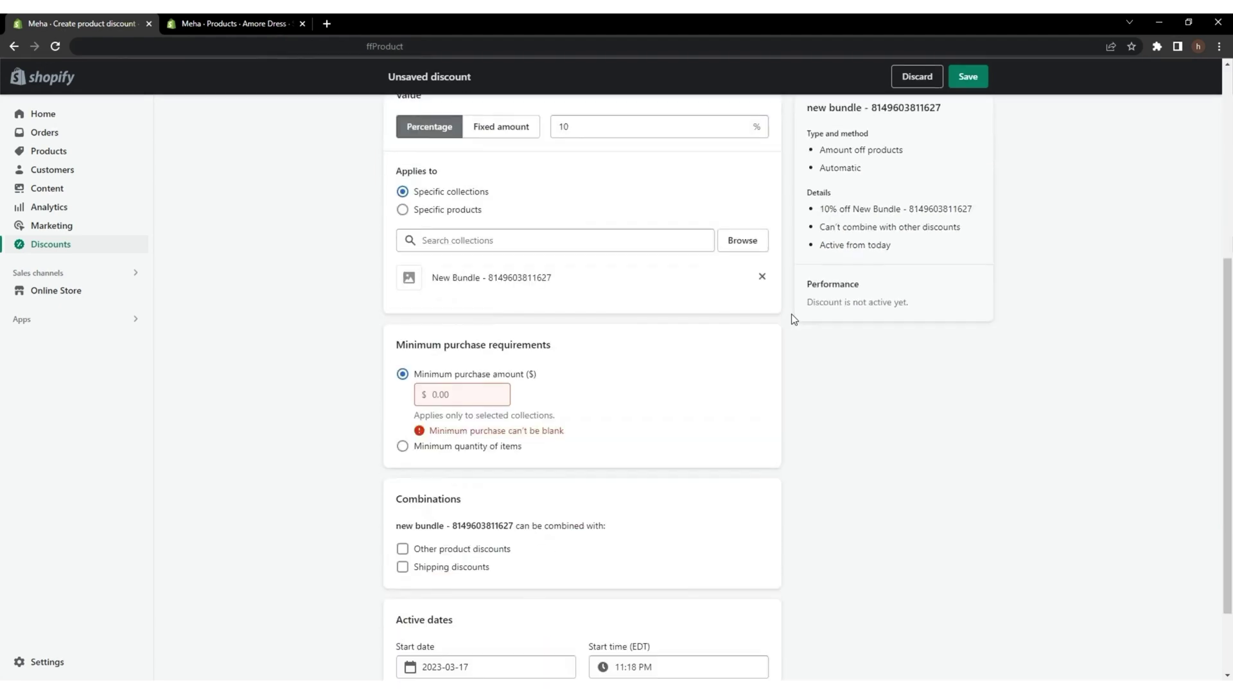
{"action": "left_click", "coordinate": [463, 341]}
{"action": "type", "text": "50"}
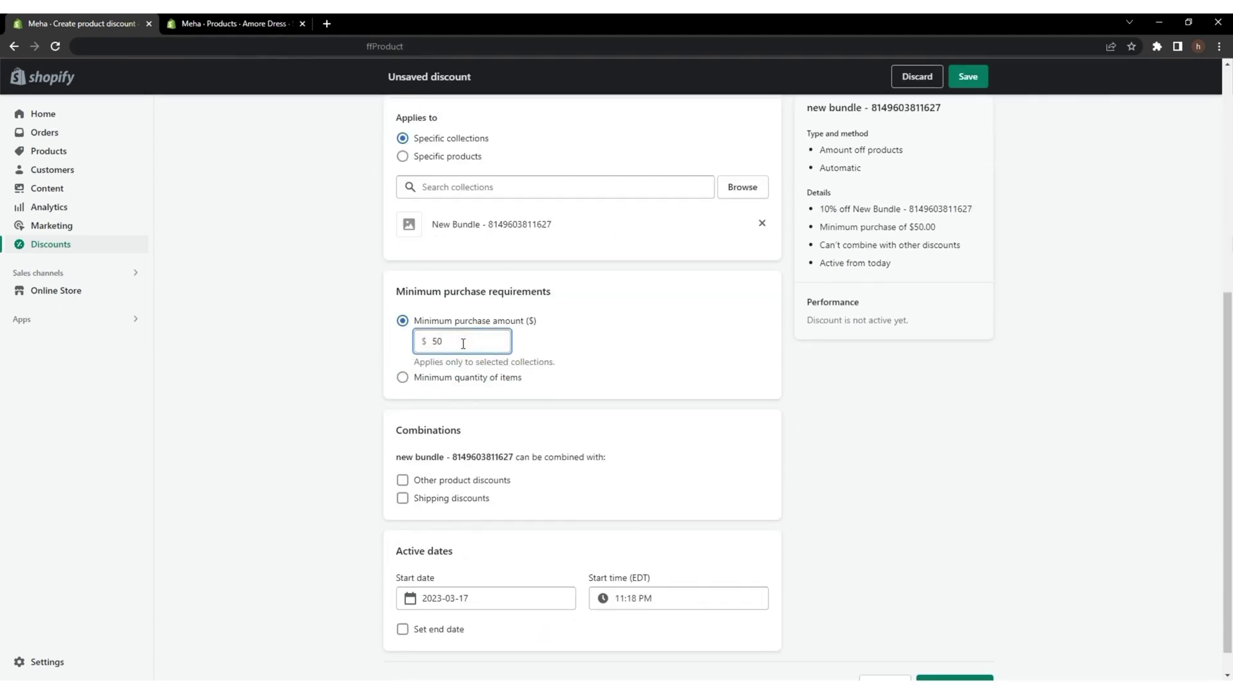
{"action": "left_click", "coordinate": [956, 68]}
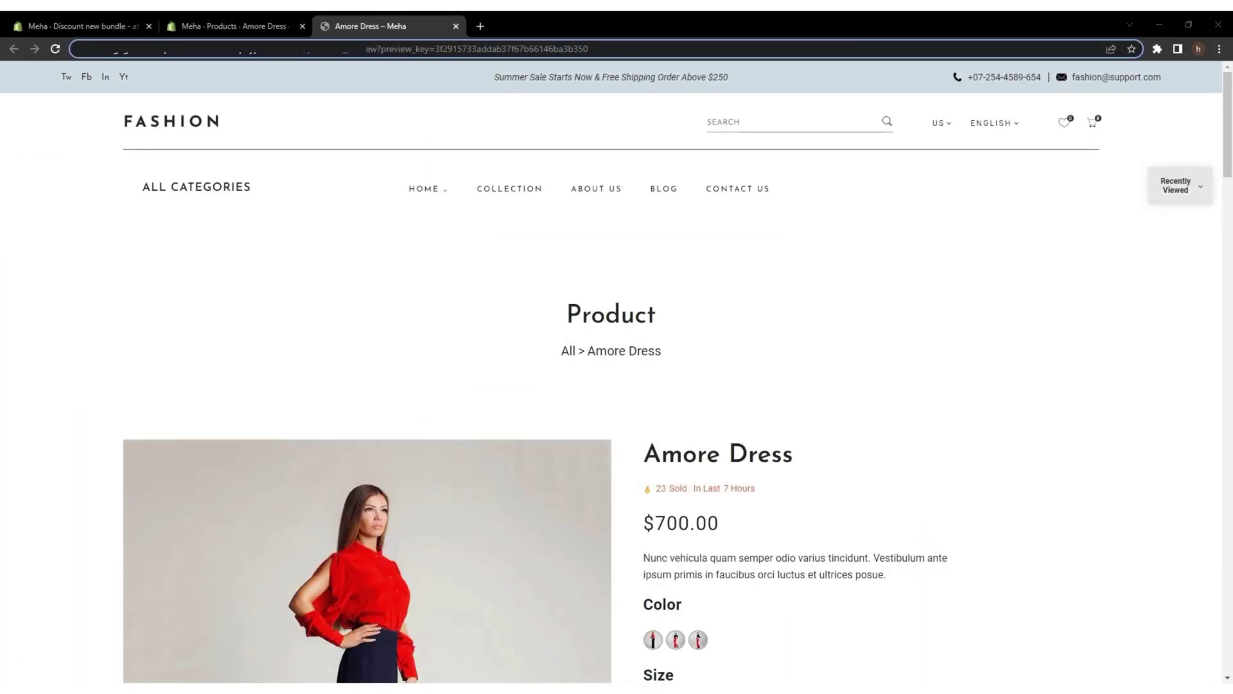
Add all Amore Dress bundle products to the cart and review the discounted $6,879.00 subtotal
{"action": "scroll", "coordinate": [984, 272], "scroll_direction": "down", "scroll_amount": 20}
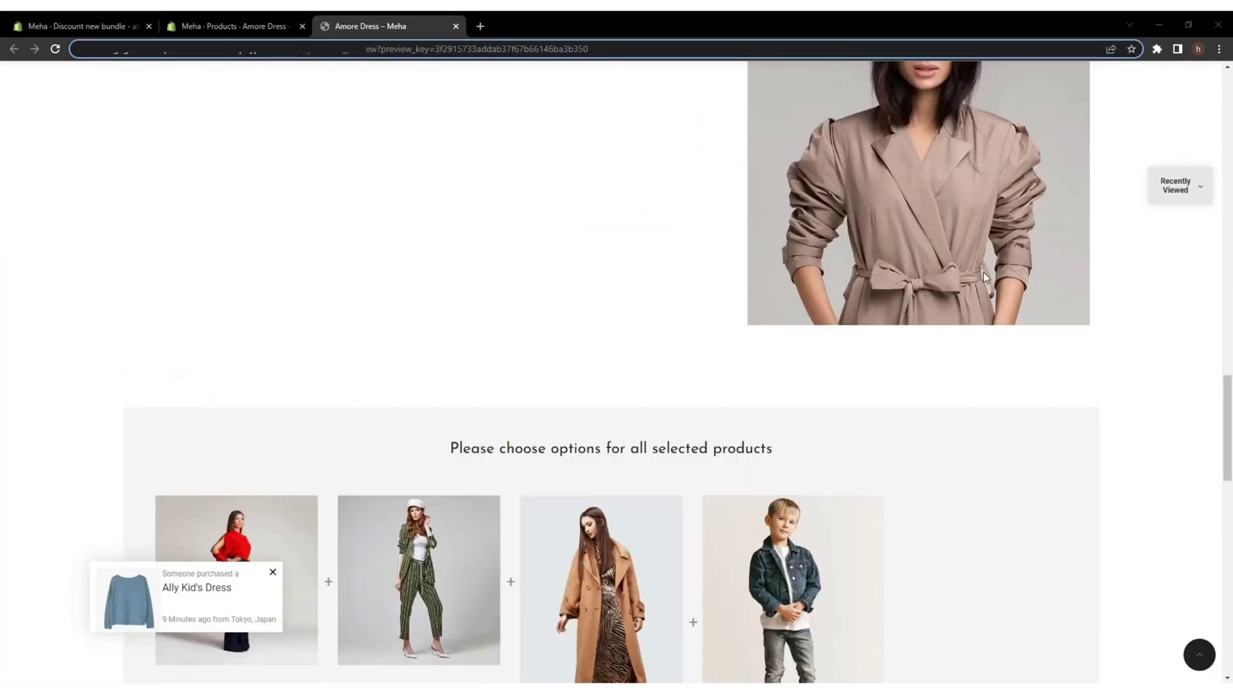
{"action": "scroll", "coordinate": [984, 278], "scroll_direction": "down", "scroll_amount": 8}
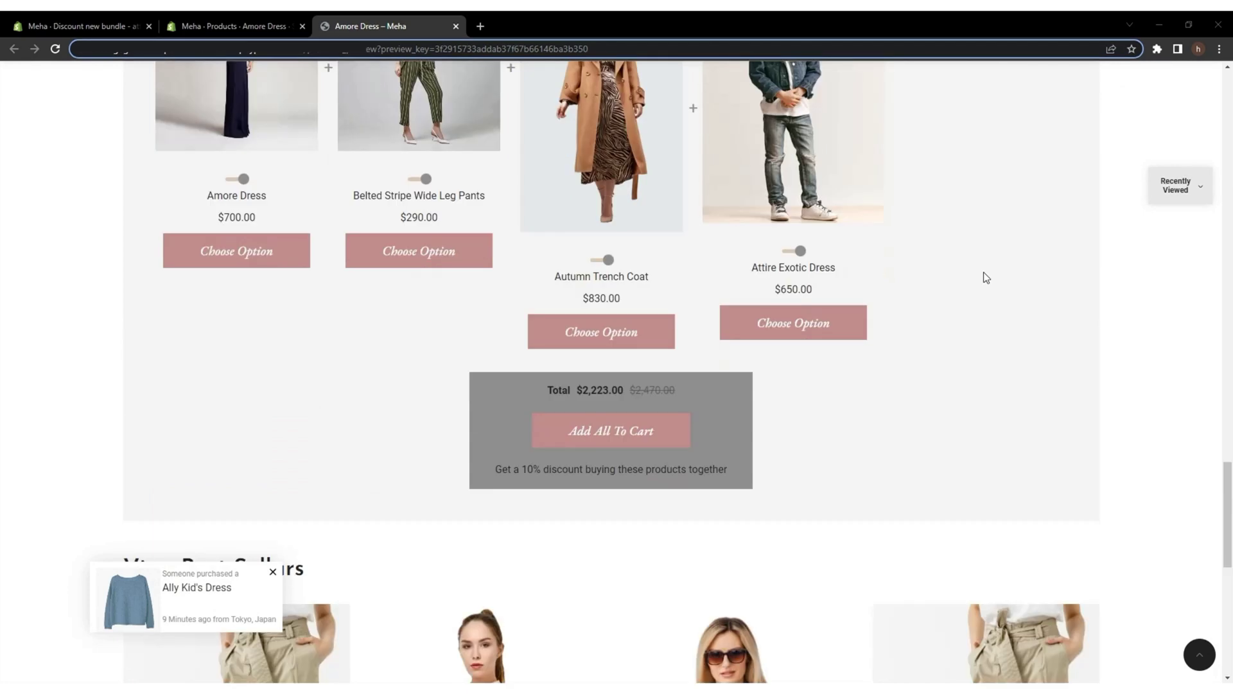
{"action": "left_click", "coordinate": [655, 436]}
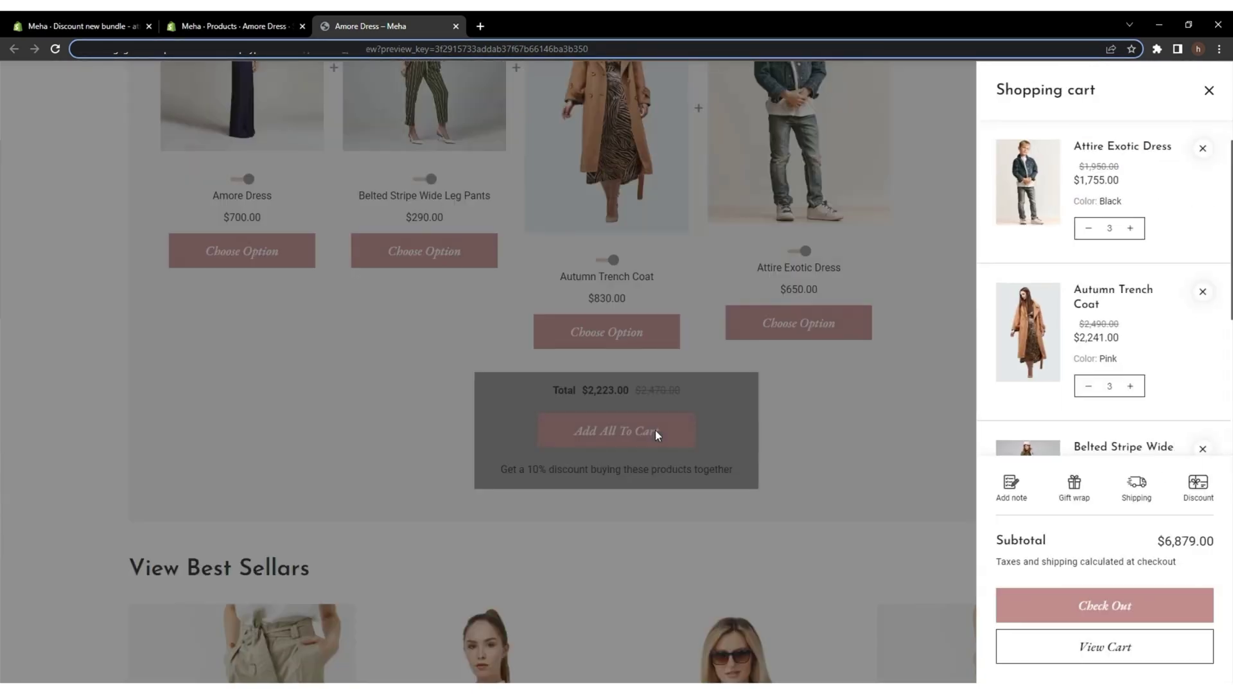
{"action": "scroll", "coordinate": [1082, 265], "scroll_direction": "down", "scroll_amount": 4}
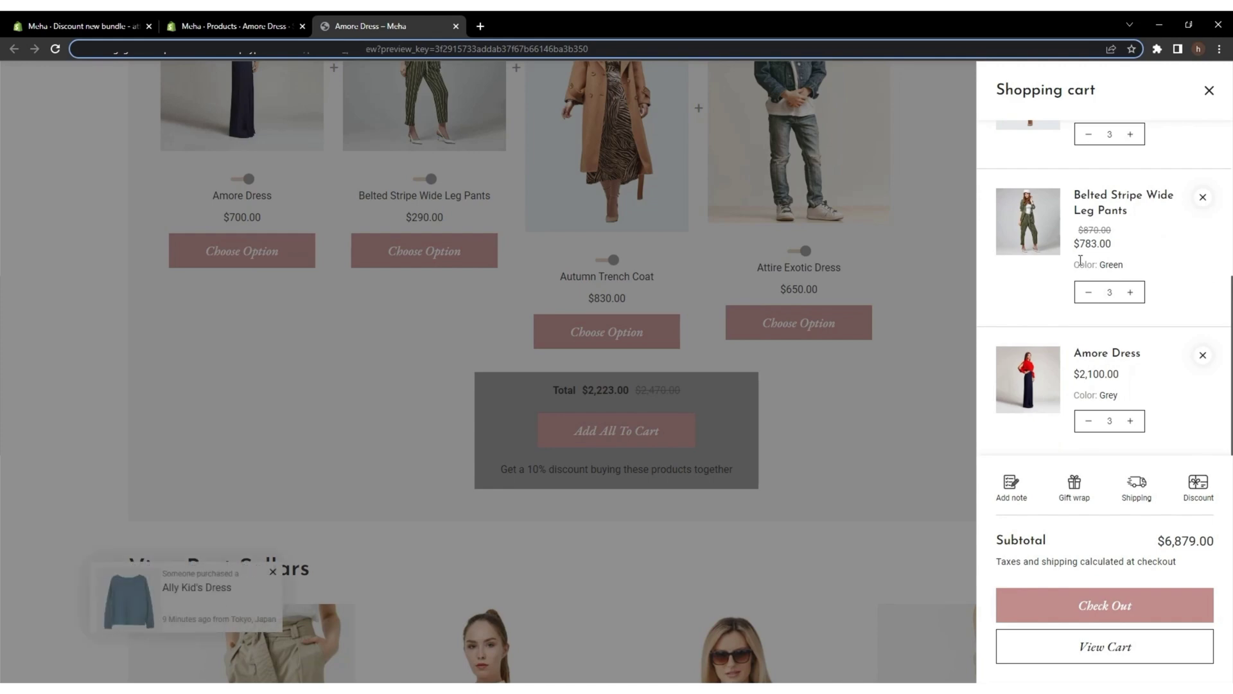